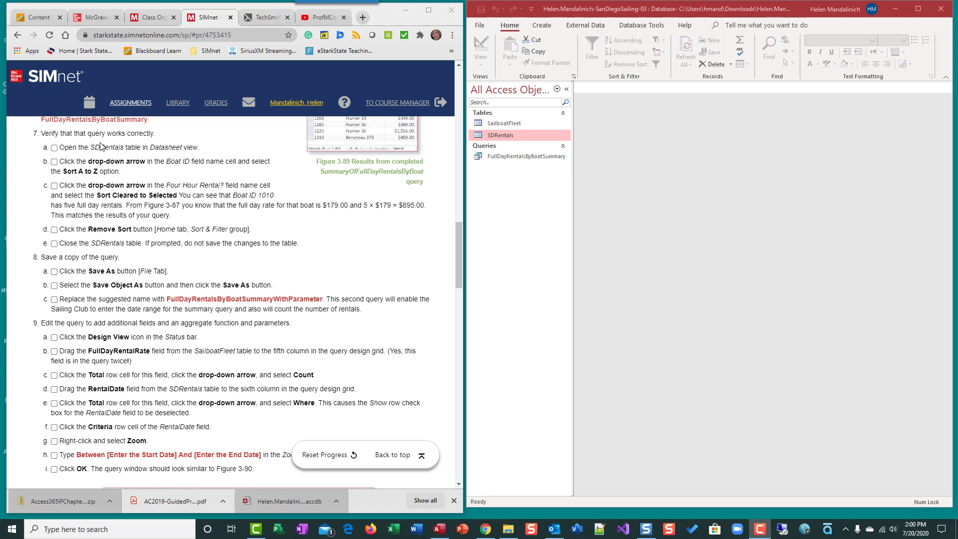
Open the FullDayRentalsByBoatSummary query to review its rental totals per boat, and close it
{"action": "double_click", "coordinate": [544, 158]}
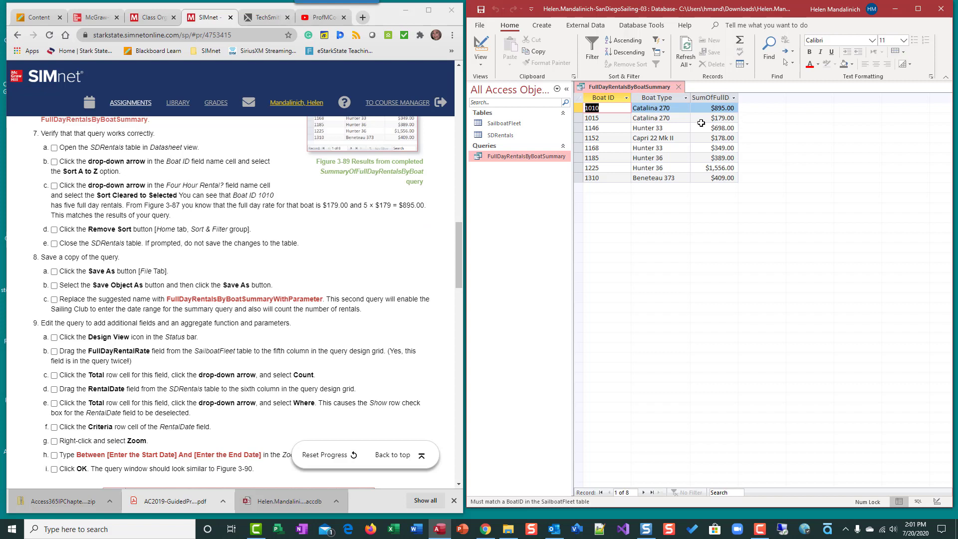
{"action": "left_click", "coordinate": [682, 89]}
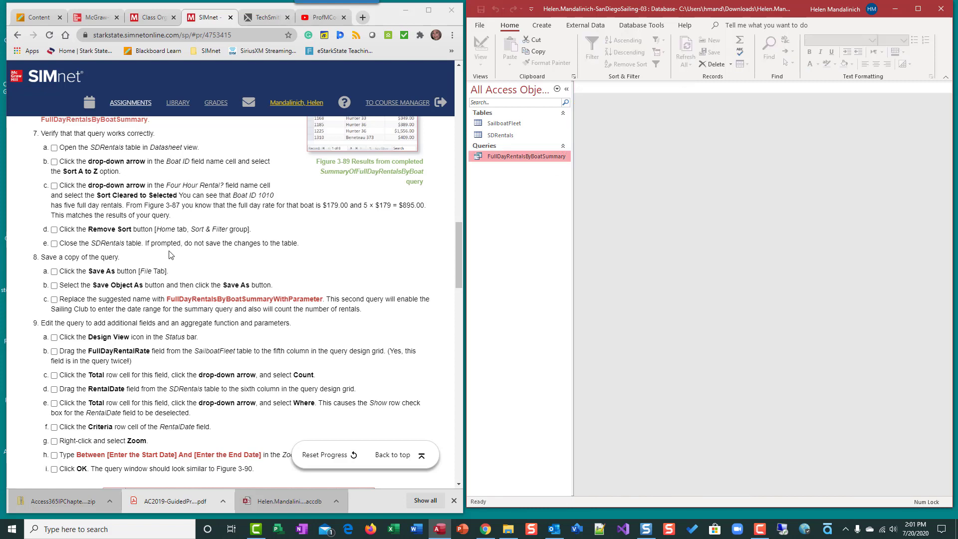
Mark items a to e of instruction 7, verifying the query, as completed in the SIMnet checklist
{"action": "left_click", "coordinate": [56, 152]}
{"action": "left_click", "coordinate": [54, 148]}
{"action": "left_click", "coordinate": [54, 162]}
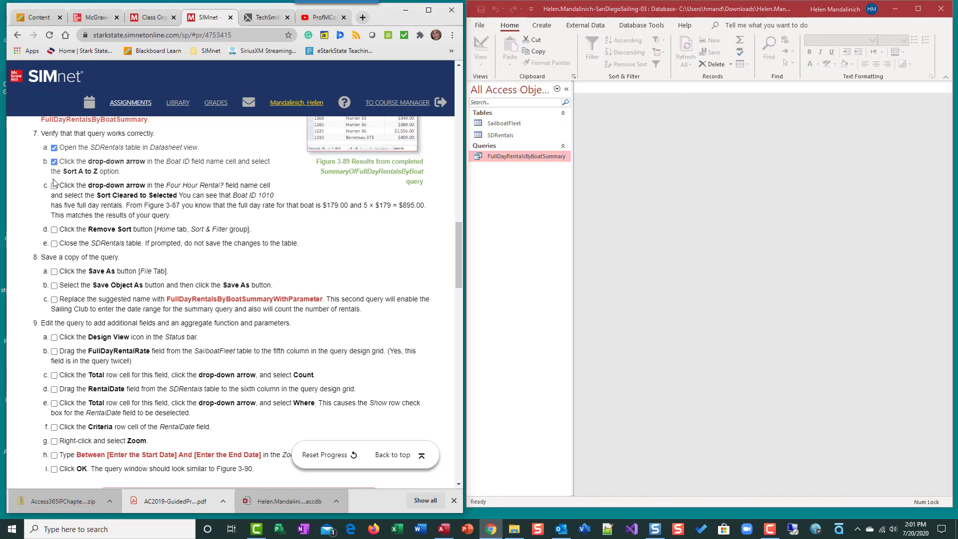
{"action": "left_click", "coordinate": [54, 186]}
{"action": "left_click", "coordinate": [54, 229]}
{"action": "left_click", "coordinate": [55, 243]}
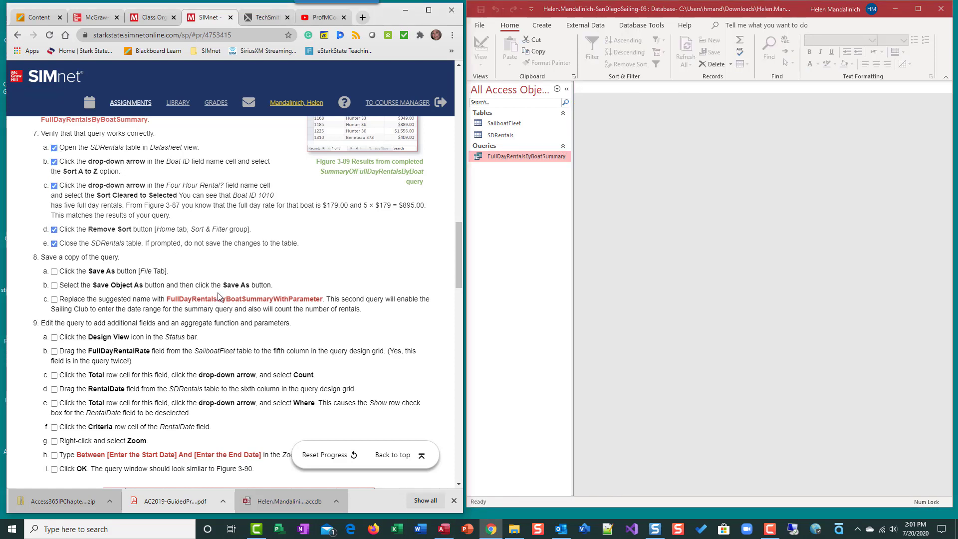
{"action": "scroll", "coordinate": [109, 203], "scroll_direction": "down", "scroll_amount": 2}
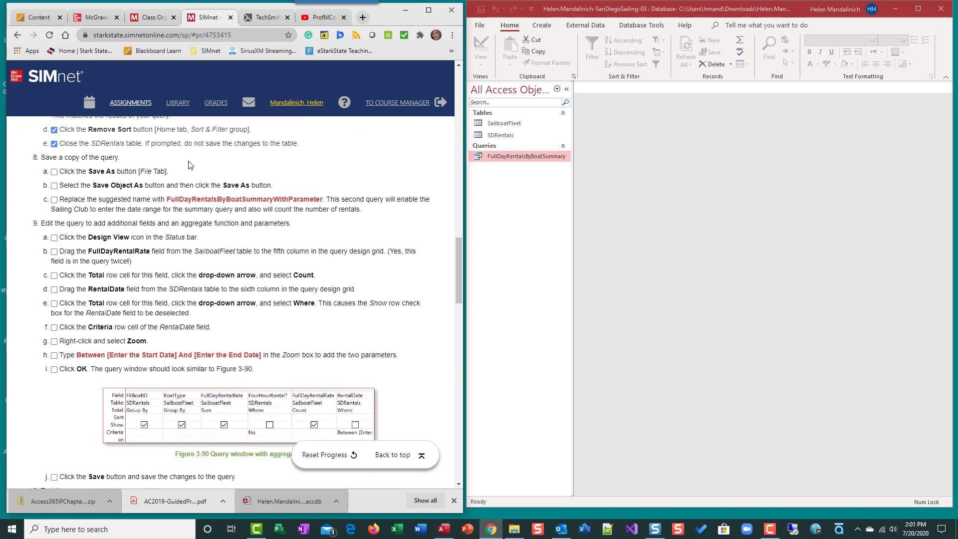
{"action": "right_click", "coordinate": [511, 156]}
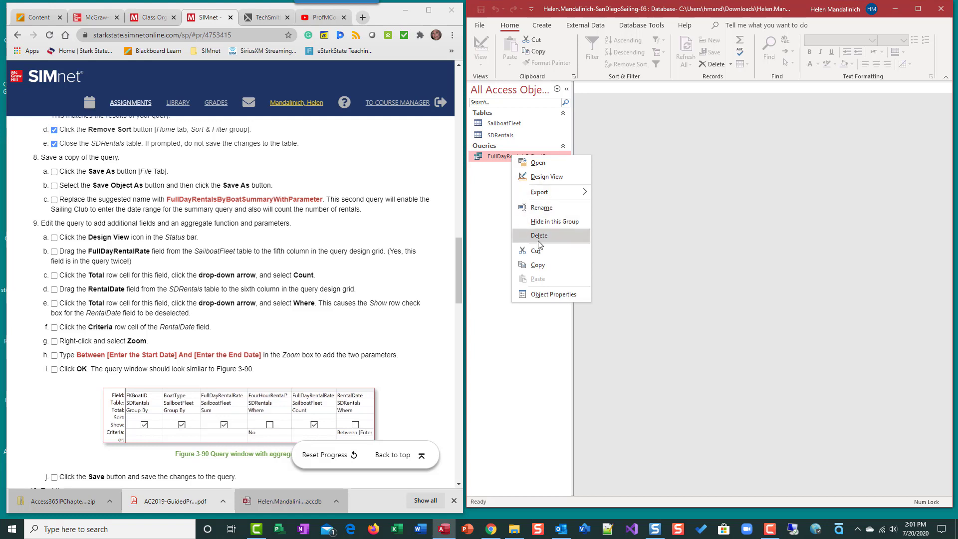
{"action": "mouse_move", "coordinate": [538, 193]}
{"action": "left_click", "coordinate": [477, 194]}
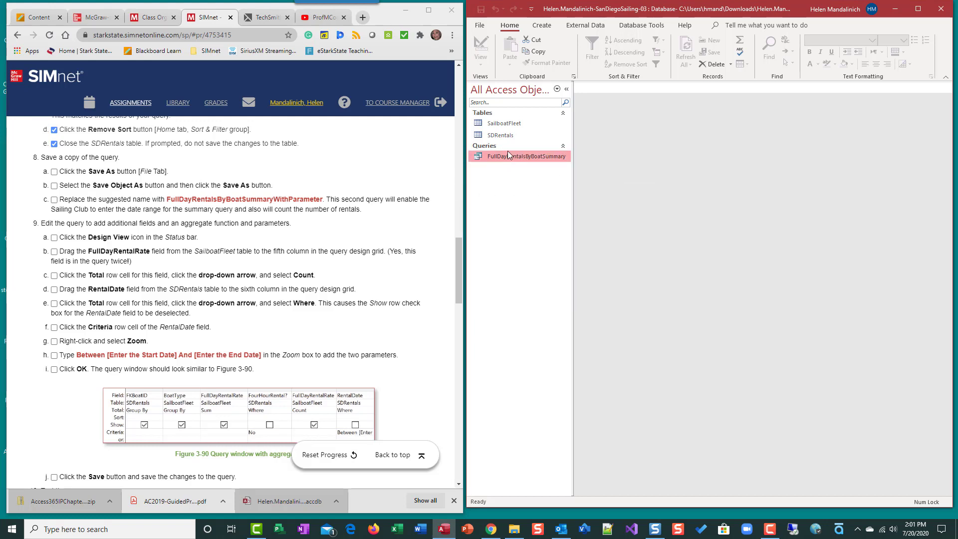
{"action": "left_click", "coordinate": [480, 25]}
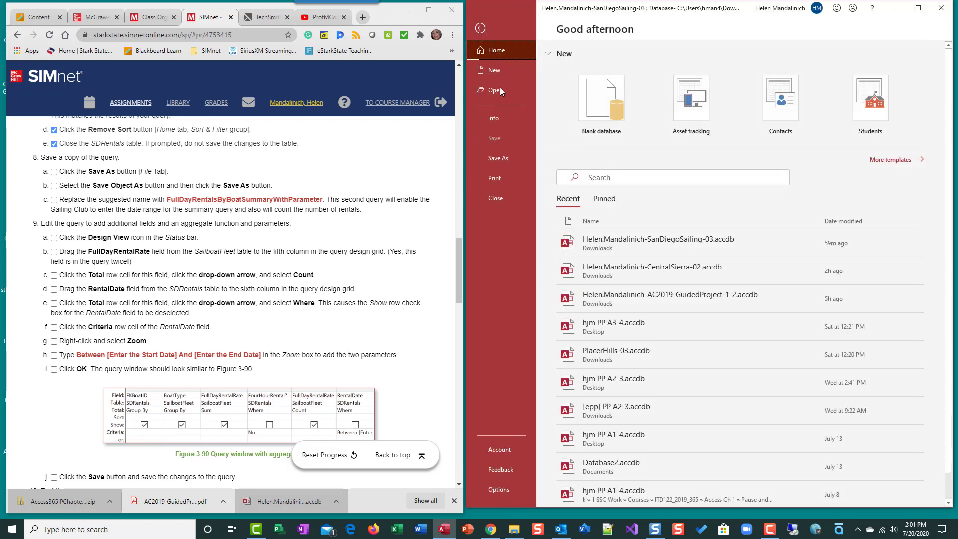
{"action": "left_click", "coordinate": [502, 160]}
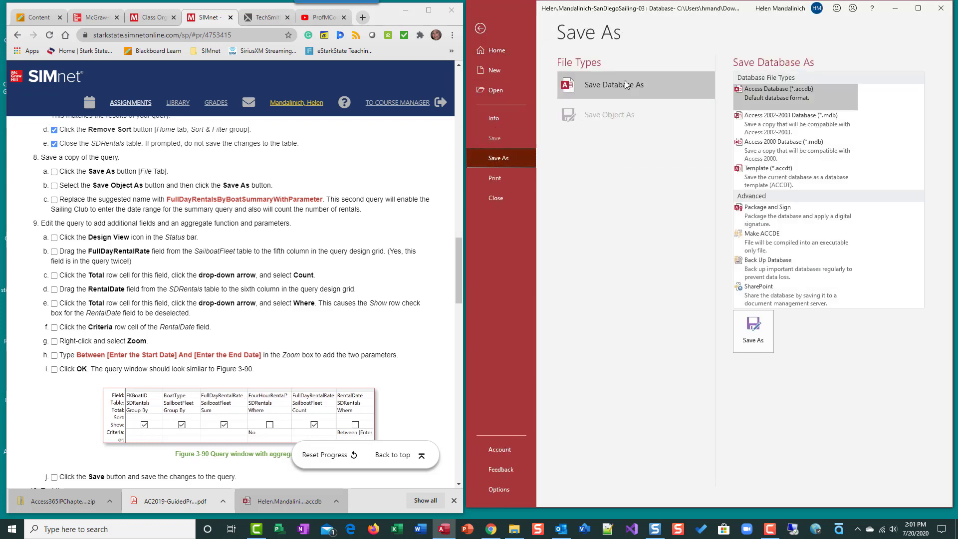
{"action": "left_click", "coordinate": [474, 28]}
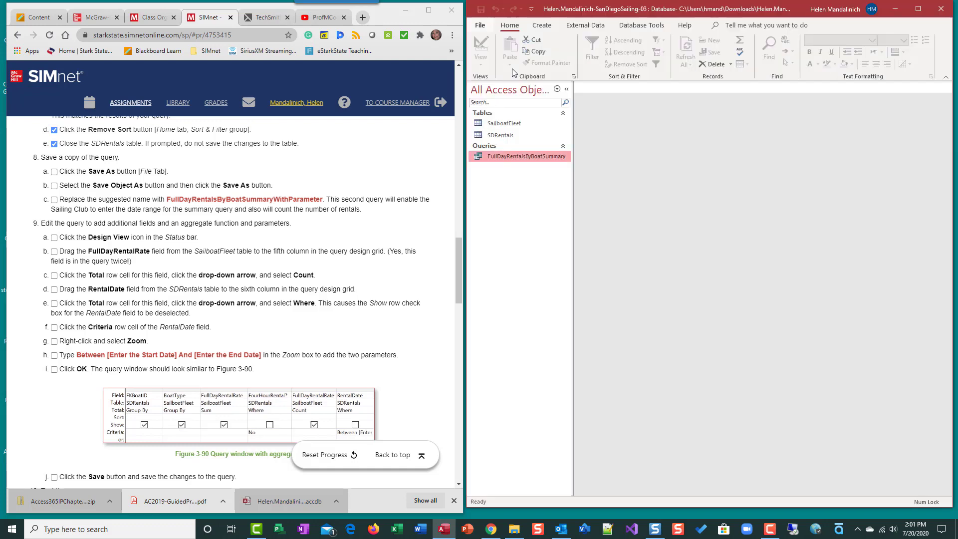
Open the FullDayRentalsByBoatSummary query, save a copy of it as the query FullDayRentalsByBoatSummaryWithParameter, and close the copy
{"action": "double_click", "coordinate": [508, 156]}
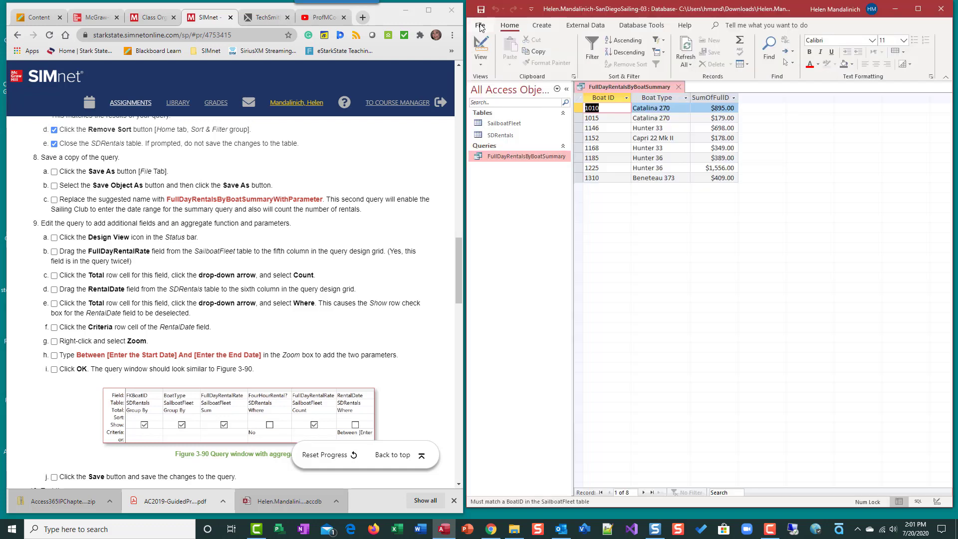
{"action": "left_click", "coordinate": [480, 26]}
{"action": "left_click", "coordinate": [495, 158]}
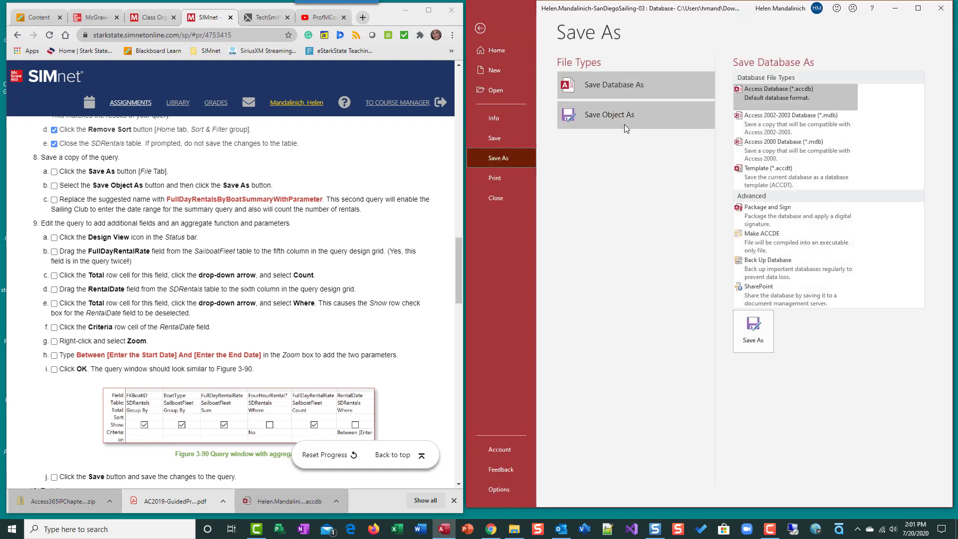
{"action": "left_click", "coordinate": [626, 123]}
{"action": "left_click", "coordinate": [481, 29]}
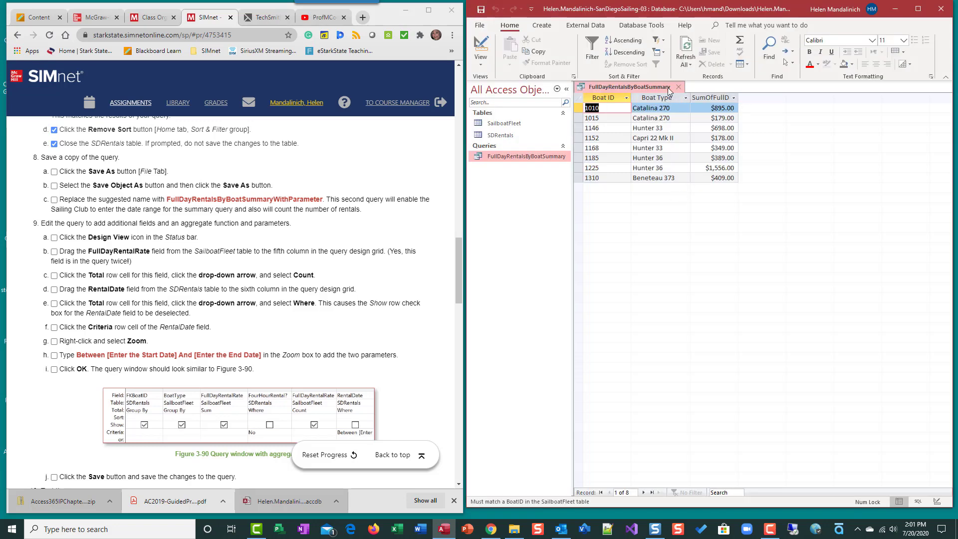
{"action": "left_click", "coordinate": [479, 25]}
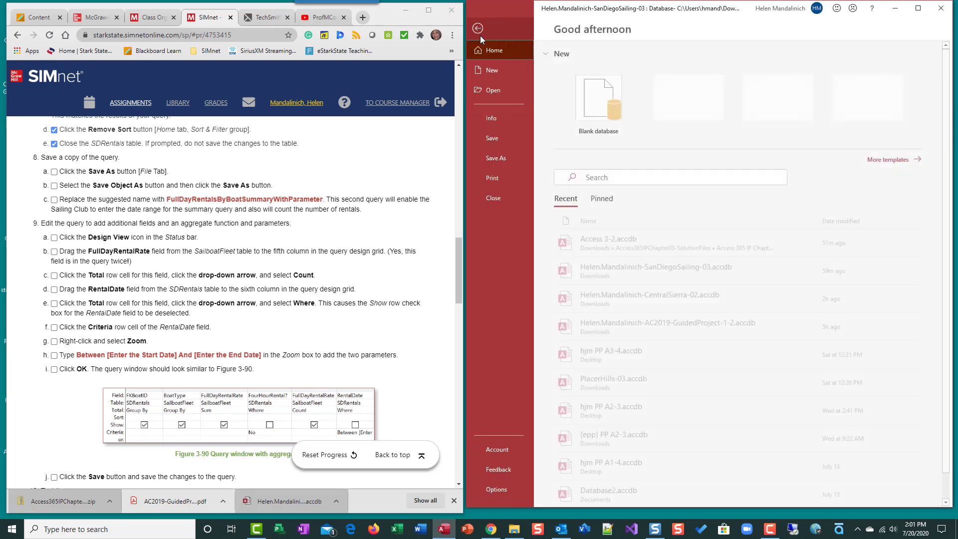
{"action": "left_click", "coordinate": [492, 159]}
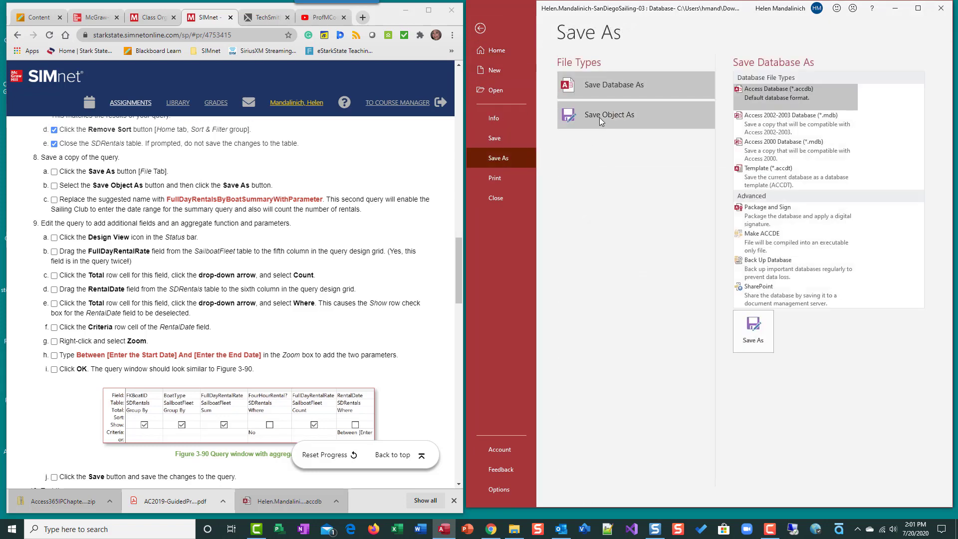
{"action": "left_click", "coordinate": [599, 117]}
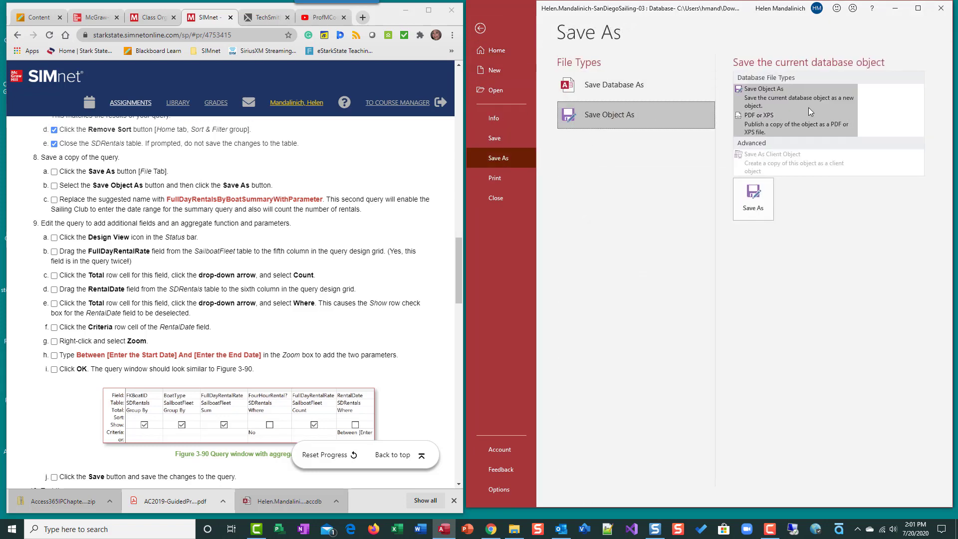
{"action": "left_click", "coordinate": [764, 211]}
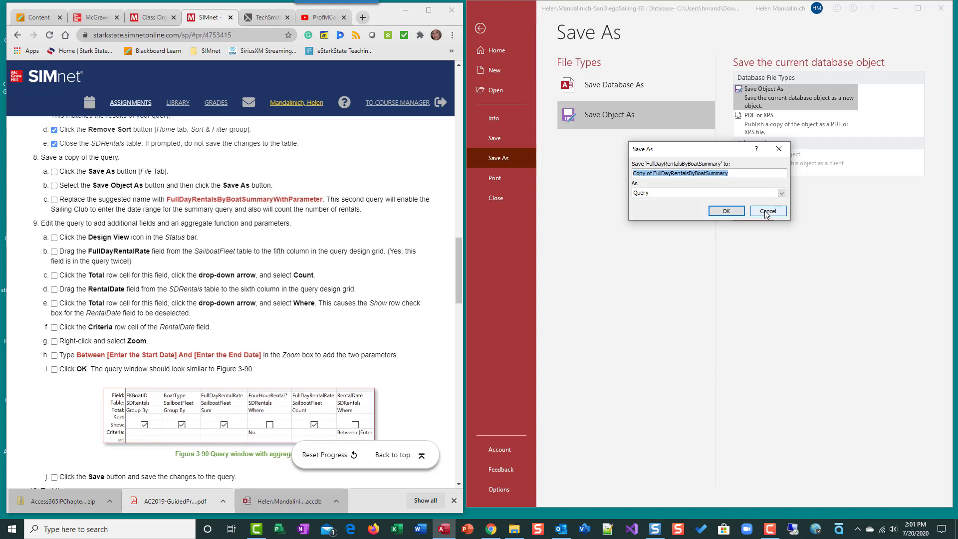
{"action": "type", "text": "Ful"}
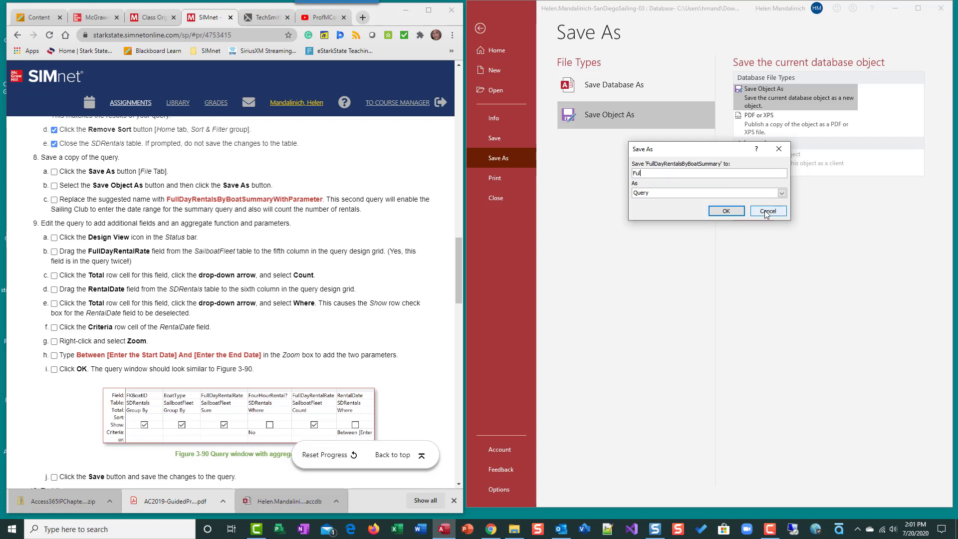
{"action": "type", "text": "lDayRentalsByBoatSummaryWithParameter"}
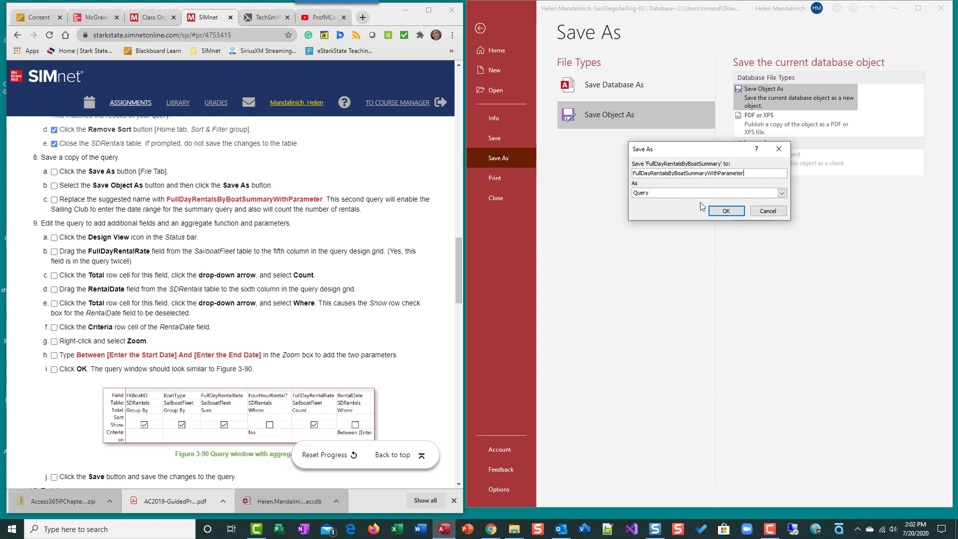
{"action": "left_click", "coordinate": [725, 211]}
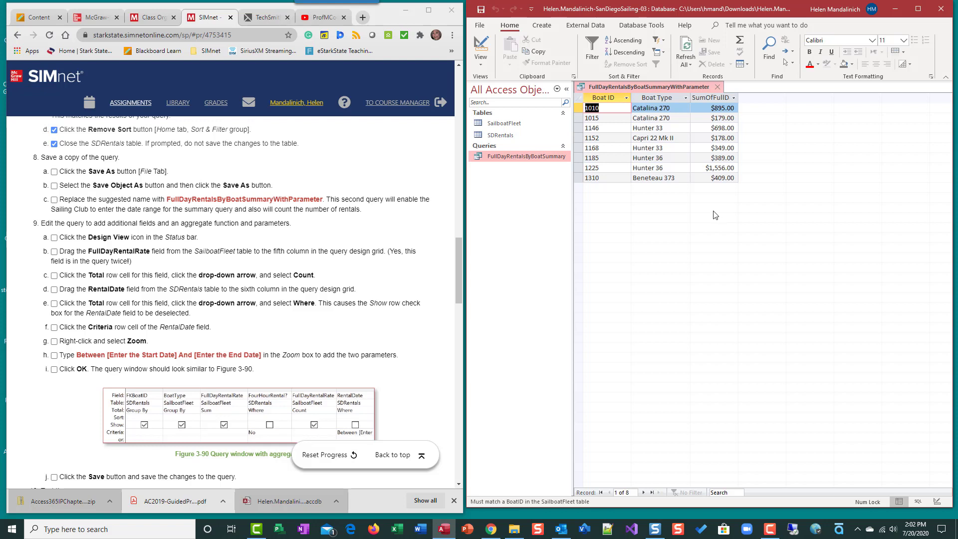
{"action": "left_click", "coordinate": [717, 87]}
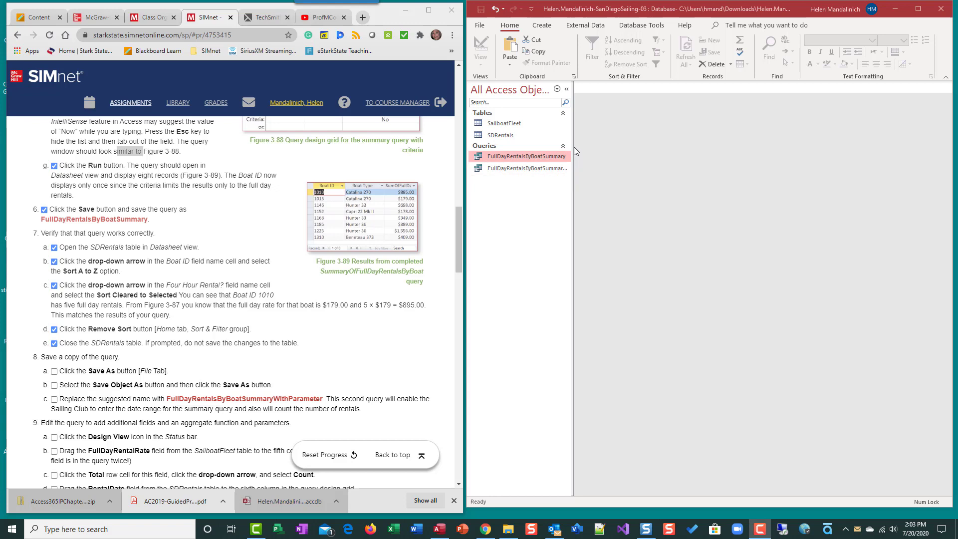
Mark items a to c of instruction 8, saving a copy of the query, as completed in the SIMnet checklist
{"action": "left_click_drag", "start_coordinate": [573, 148], "coordinate": [562, 169]}
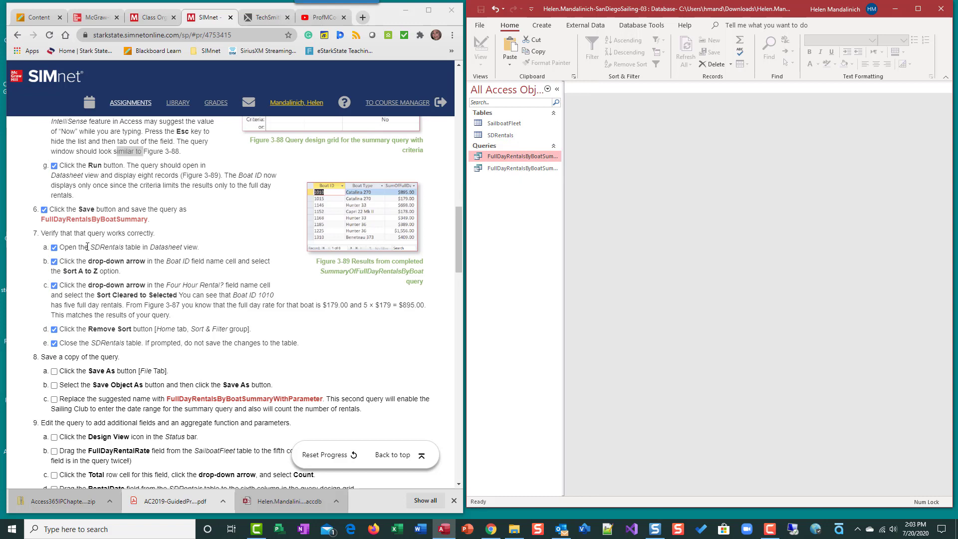
{"action": "scroll", "coordinate": [160, 300], "scroll_direction": "down", "scroll_amount": 4}
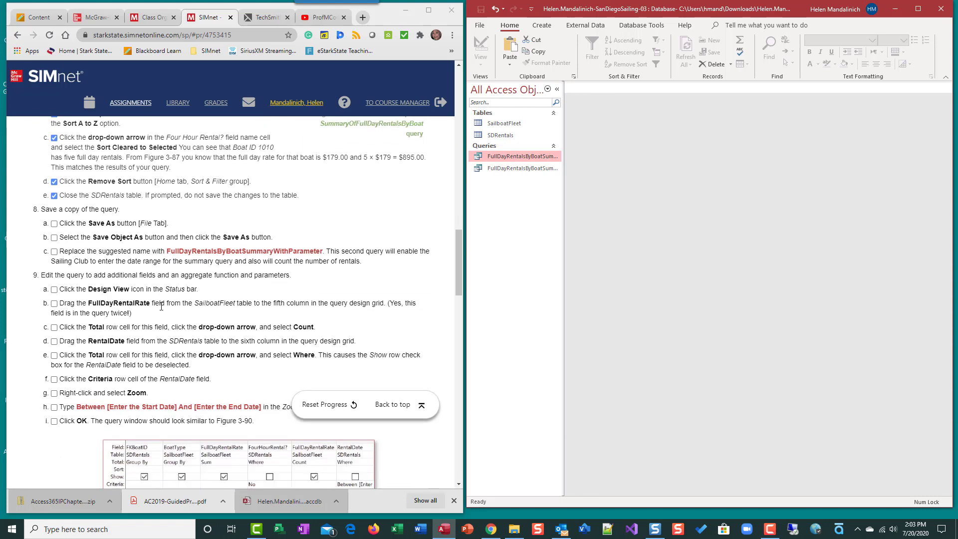
{"action": "left_click", "coordinate": [54, 171]}
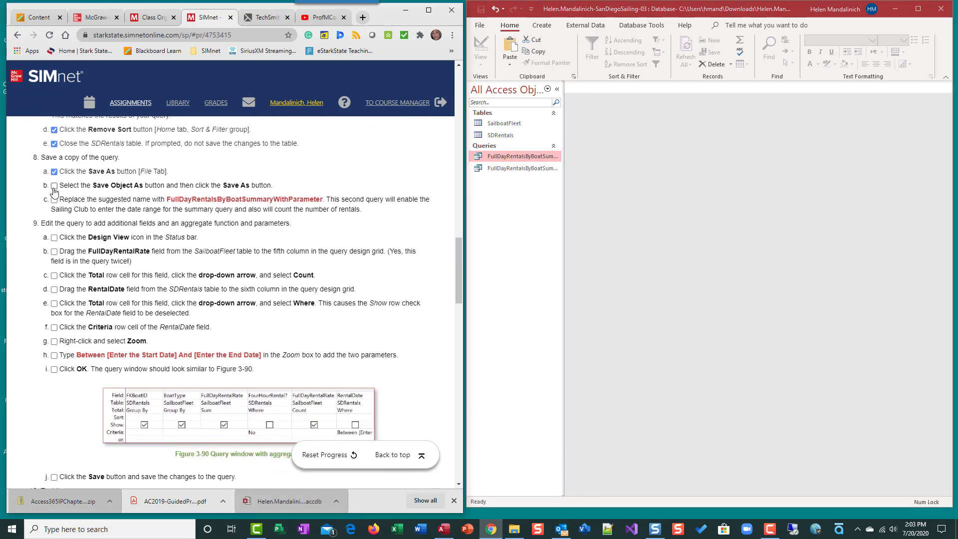
{"action": "left_click", "coordinate": [54, 199]}
{"action": "left_click", "coordinate": [54, 185]}
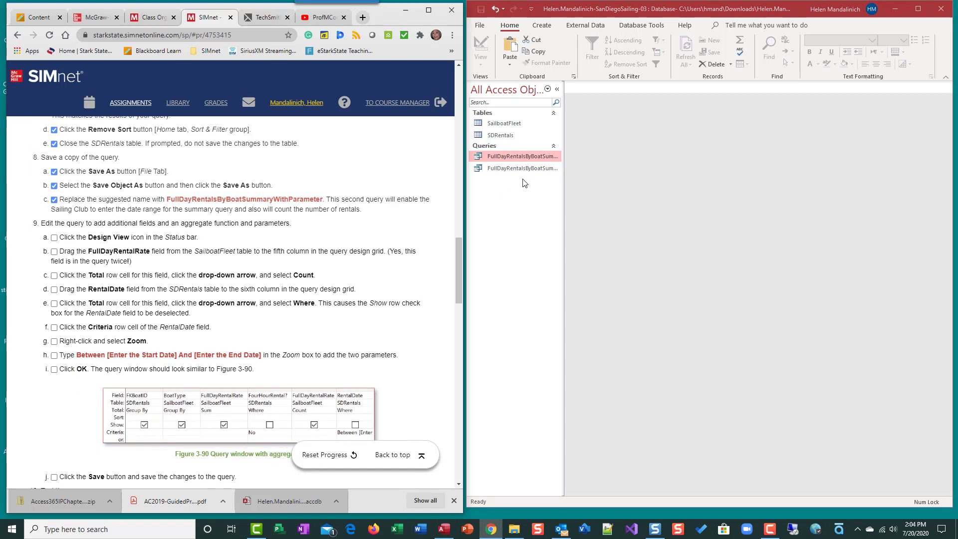
Open the FullDayRentalsByBoatSummaryWithParameter query in Design view and narrow the object list to give the design grid more room
{"action": "left_click_drag", "start_coordinate": [563, 136], "coordinate": [663, 136]}
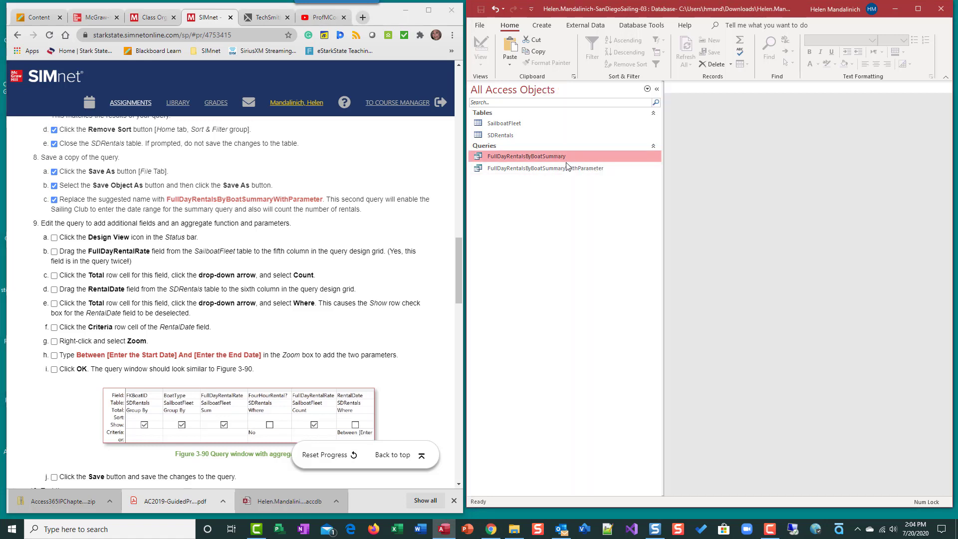
{"action": "right_click", "coordinate": [565, 169]}
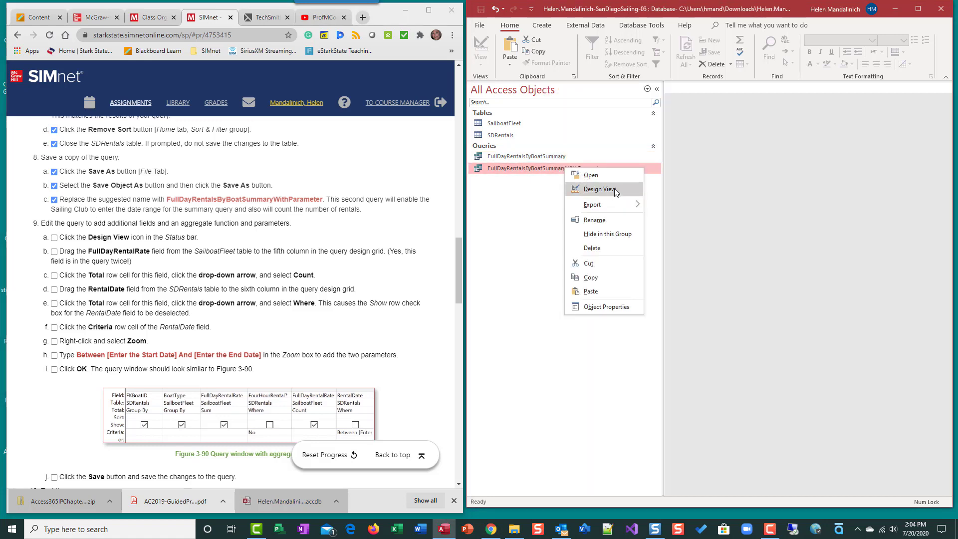
{"action": "left_click", "coordinate": [599, 189]}
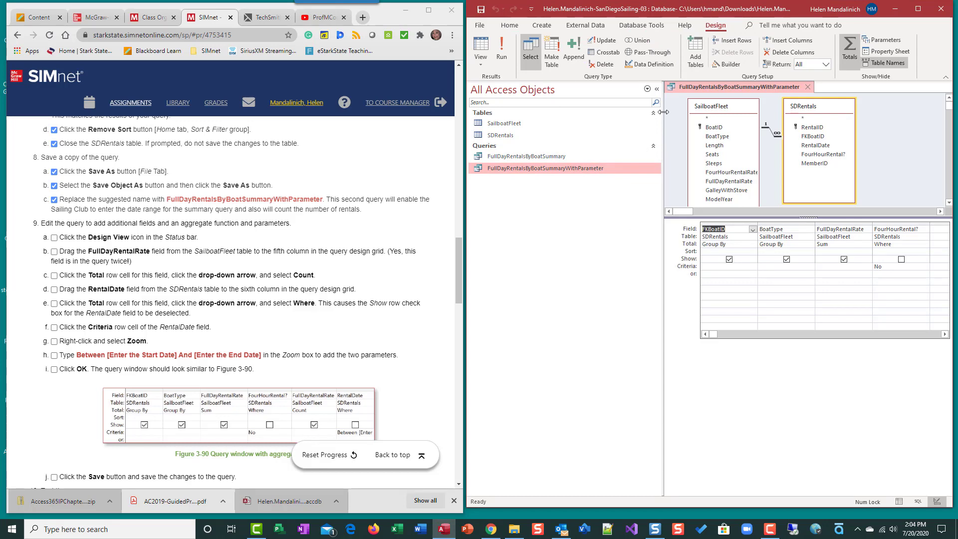
{"action": "left_click_drag", "start_coordinate": [628, 116], "coordinate": [531, 121]}
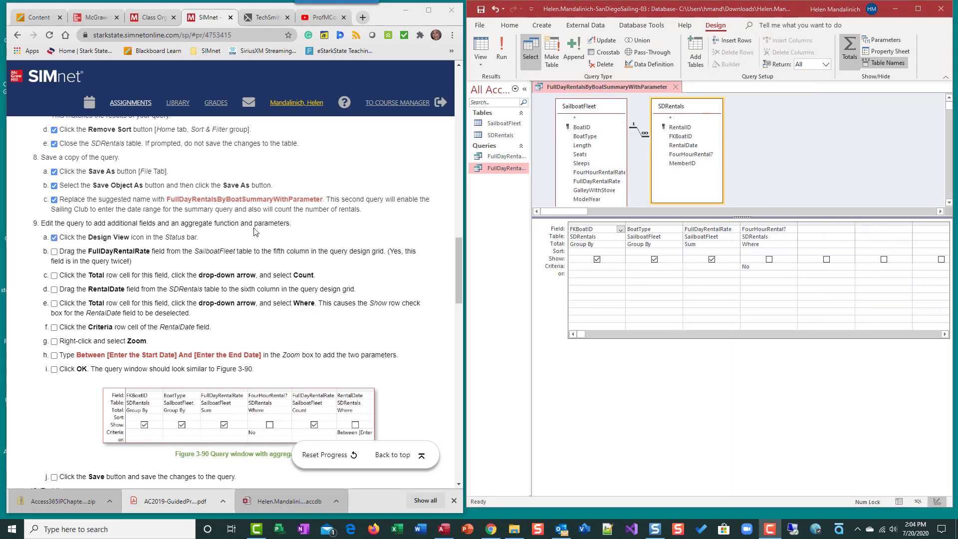
Add FullDayRentalRate from the SailboatFleet table to the fifth column of the query design grid and set its Total to Count
{"action": "scroll", "coordinate": [306, 385], "scroll_direction": "down", "scroll_amount": 1}
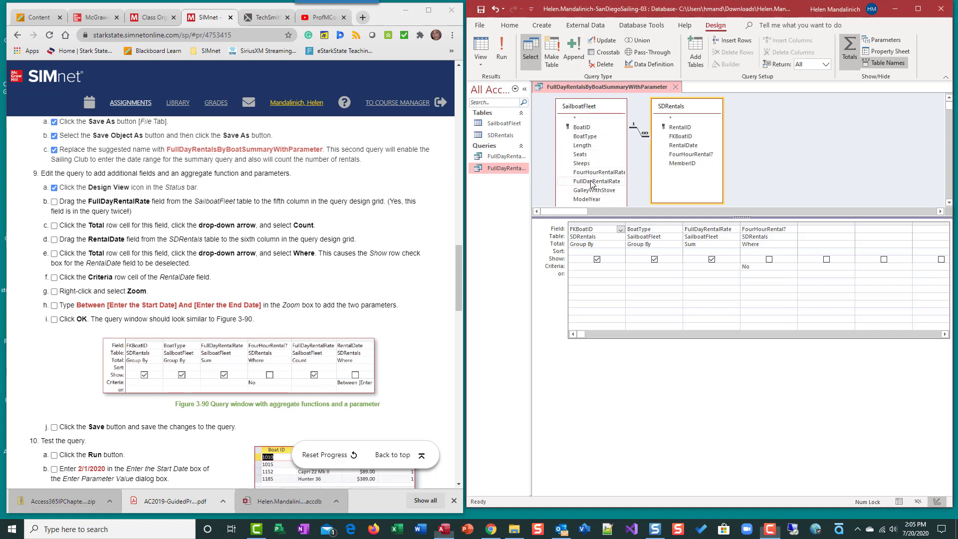
{"action": "left_click_drag", "start_coordinate": [593, 183], "coordinate": [808, 232]}
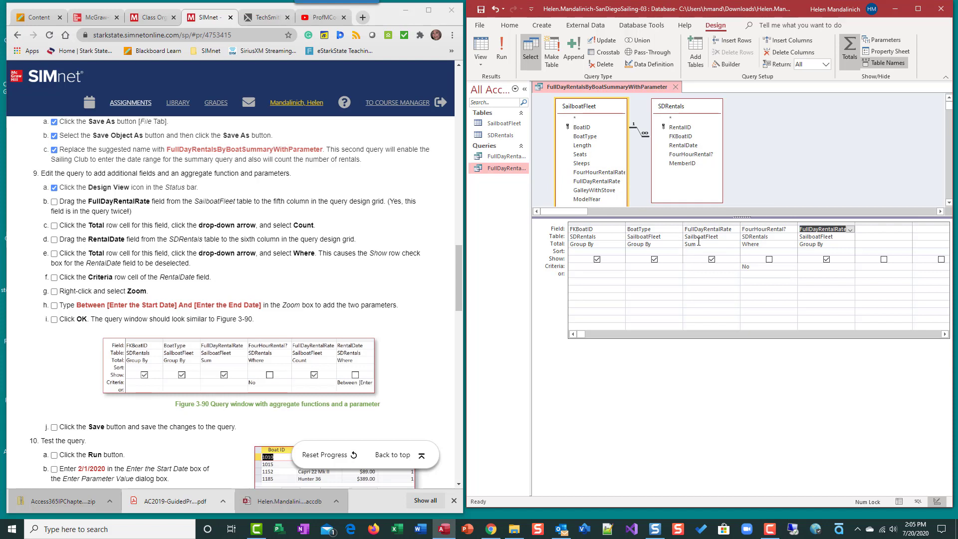
{"action": "left_click", "coordinate": [839, 244]}
{"action": "left_click", "coordinate": [849, 244]}
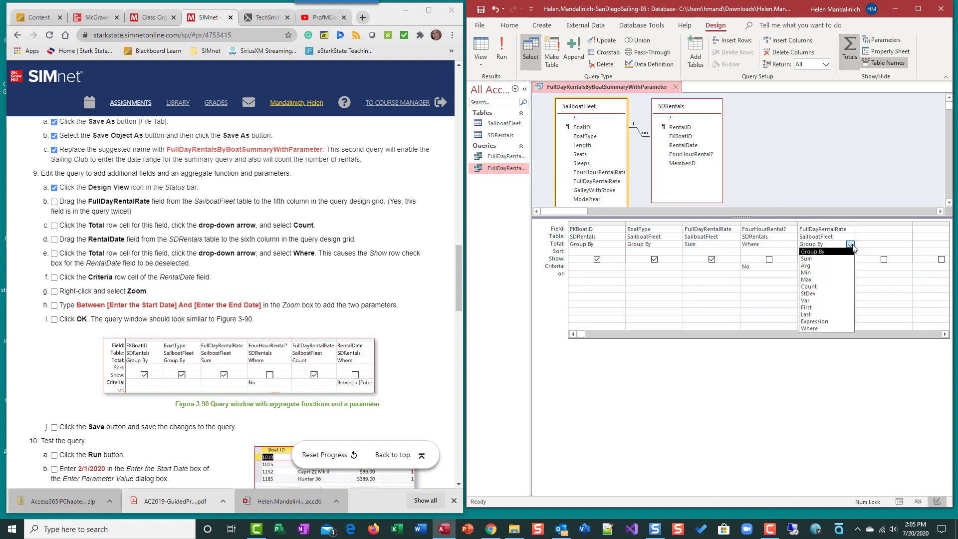
{"action": "left_click", "coordinate": [818, 287]}
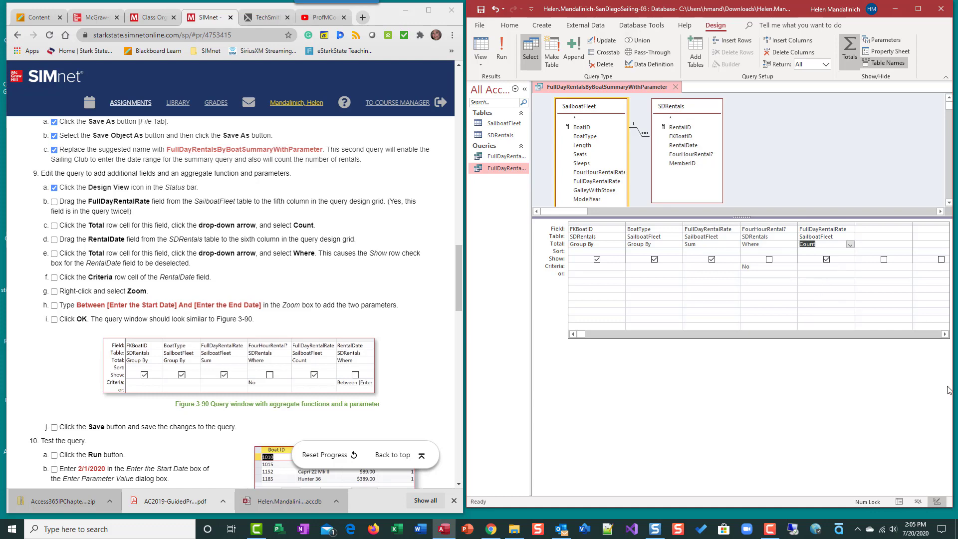
Run the query to check the rental count for each boat, and return to Design view
{"action": "left_click", "coordinate": [501, 52]}
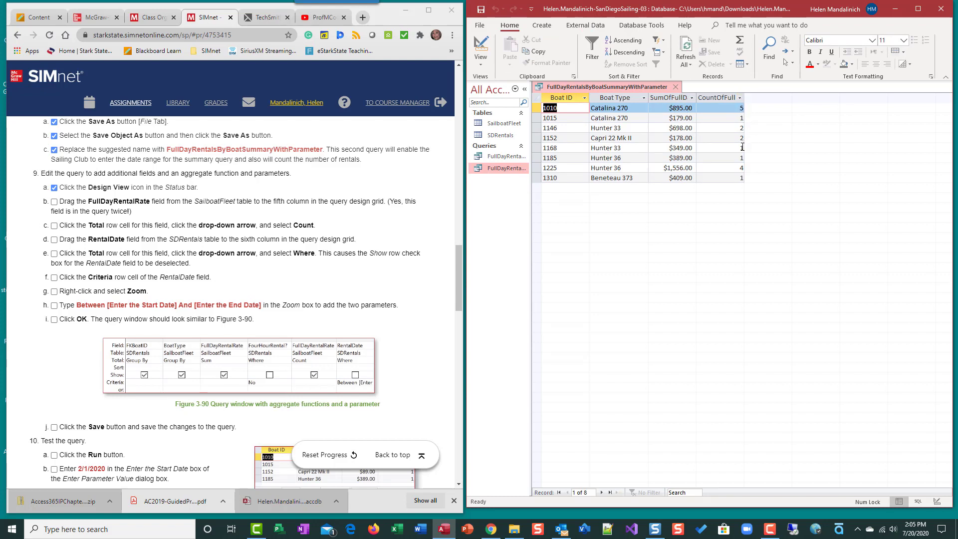
{"action": "left_click", "coordinate": [480, 50]}
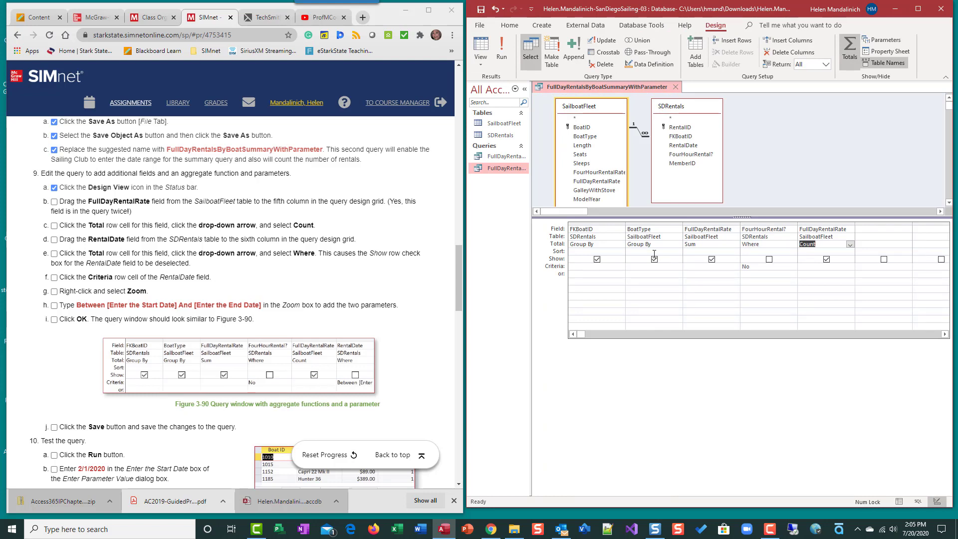
Mark items b and c of instruction 9, adding and counting FullDayRentalRate, as completed in the SIMnet checklist
{"action": "left_click", "coordinate": [54, 202]}
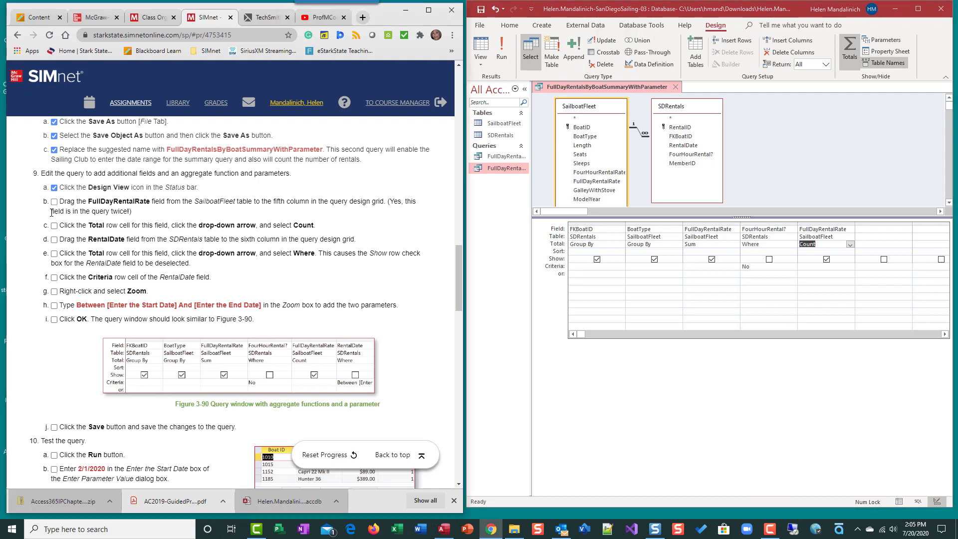
{"action": "left_click", "coordinate": [54, 226]}
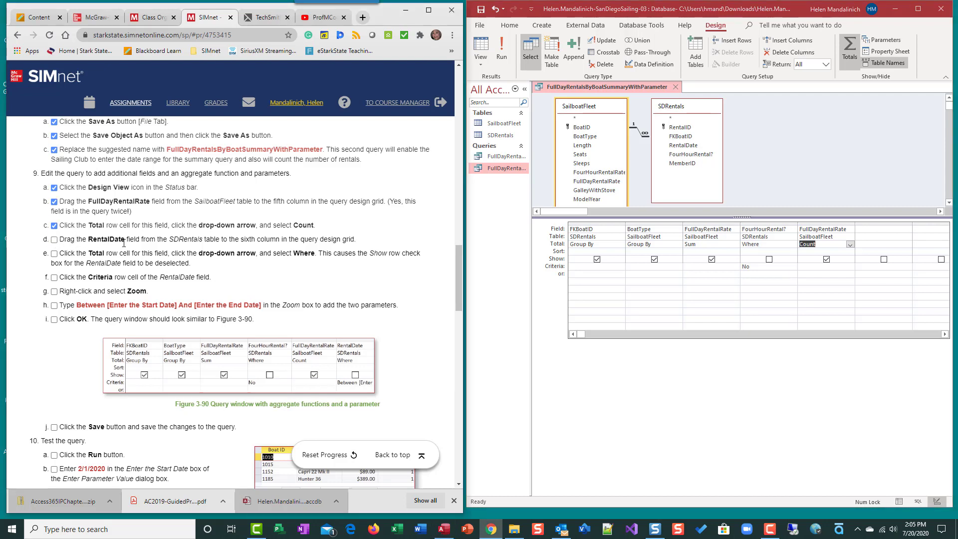
Collapse the object list, add RentalDate from the SDRentals table to the sixth column of the design grid, and set its Total to Where
{"action": "left_click", "coordinate": [766, 209]}
{"action": "left_click", "coordinate": [524, 89]}
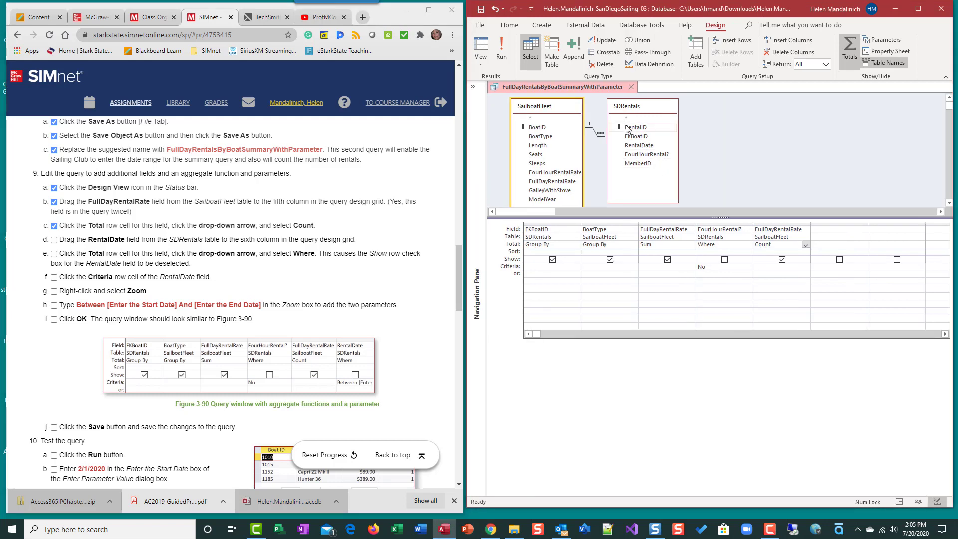
{"action": "left_click_drag", "start_coordinate": [628, 145], "coordinate": [826, 235]}
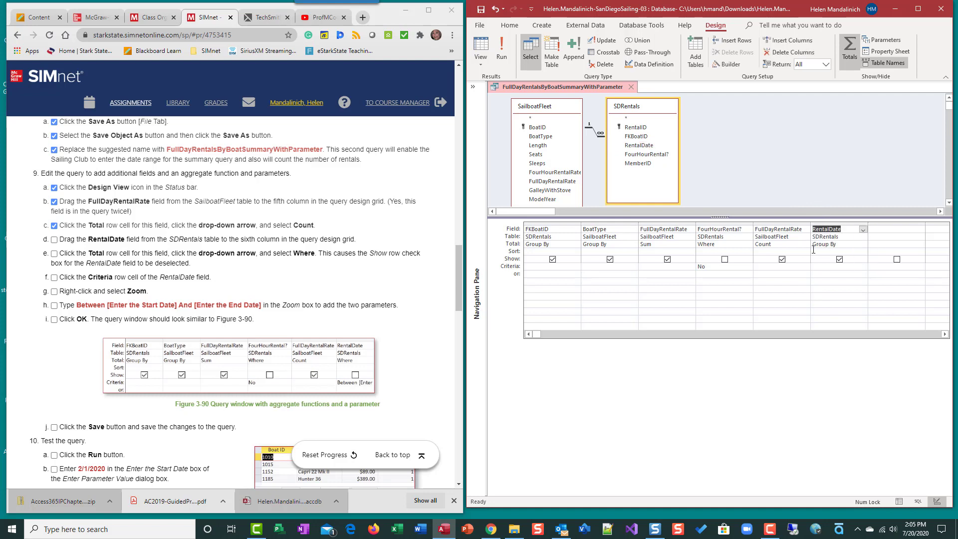
{"action": "left_click", "coordinate": [854, 244]}
{"action": "left_click", "coordinate": [862, 245]}
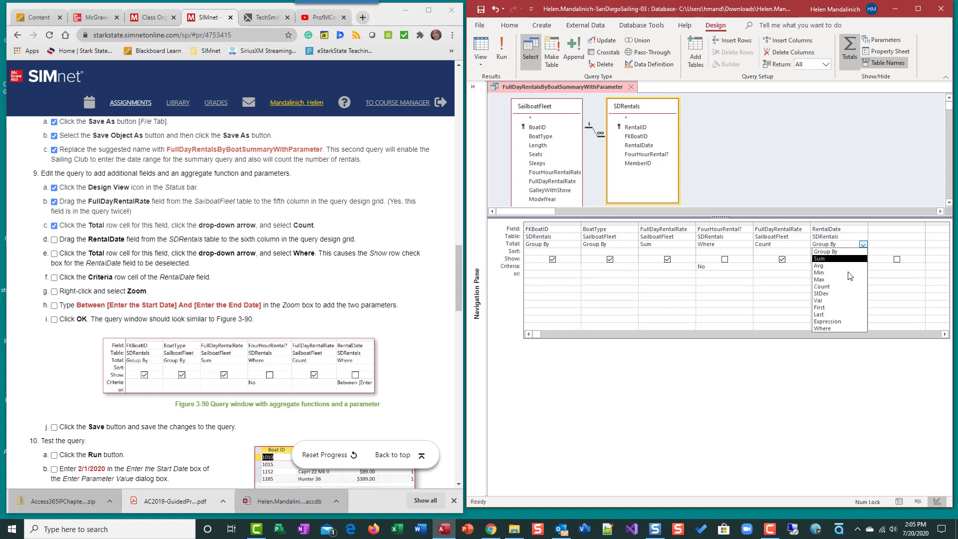
{"action": "left_click", "coordinate": [832, 327]}
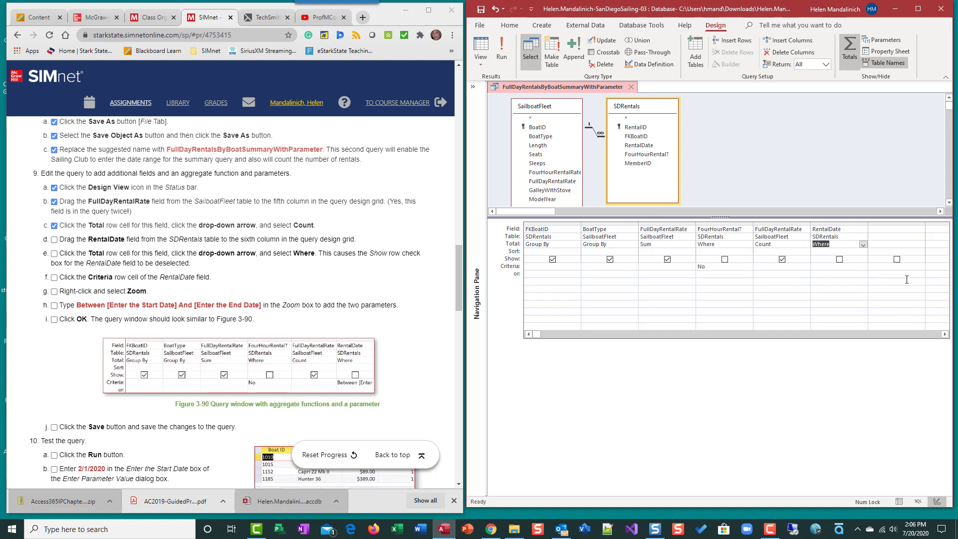
Select the RentalDate criteria cell and mark items d to f of instruction 9 as completed in the SIMnet checklist
{"action": "left_click", "coordinate": [828, 268]}
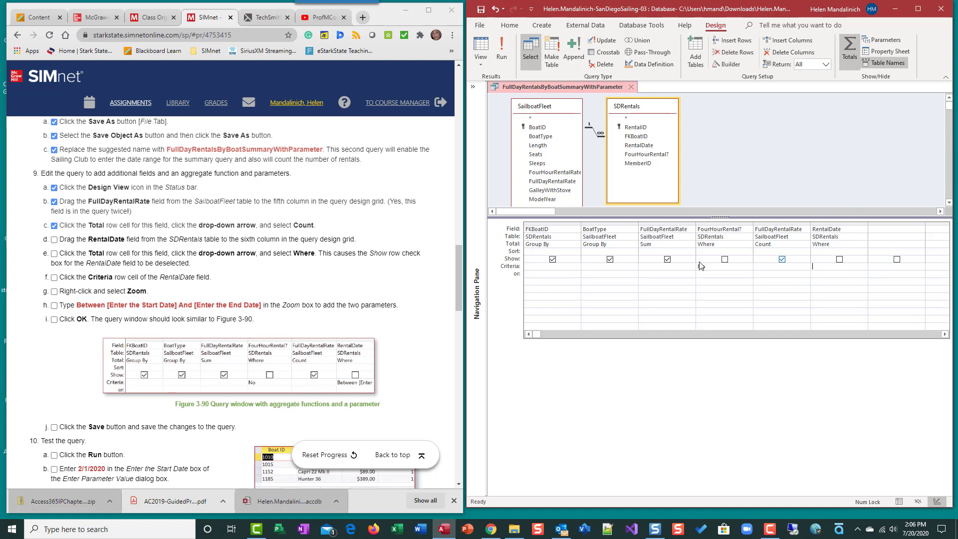
{"action": "left_click", "coordinate": [54, 240]}
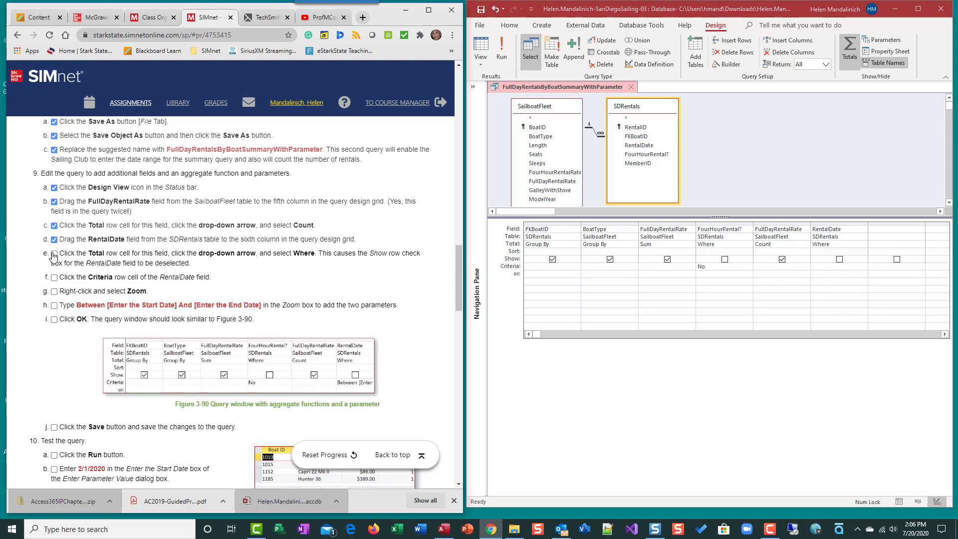
{"action": "left_click", "coordinate": [54, 254]}
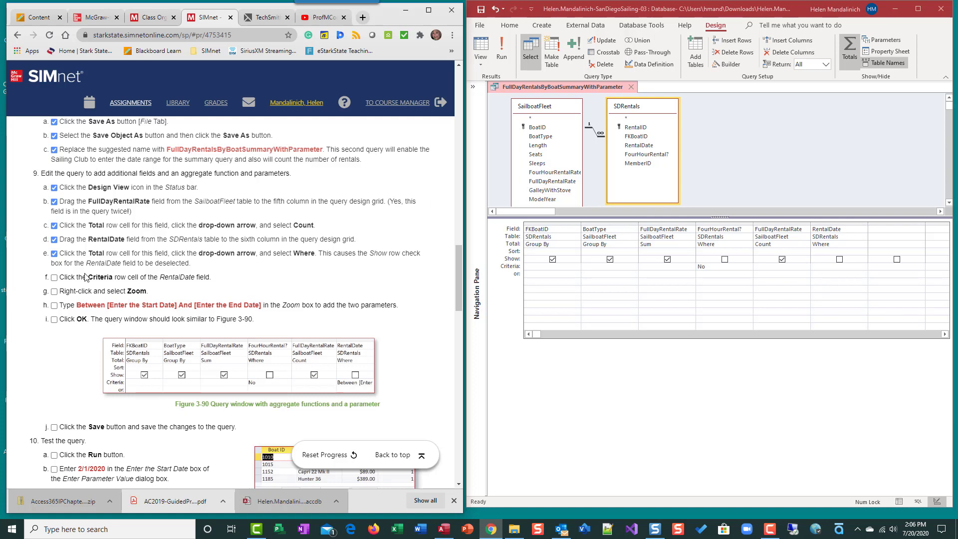
{"action": "left_click", "coordinate": [54, 278]}
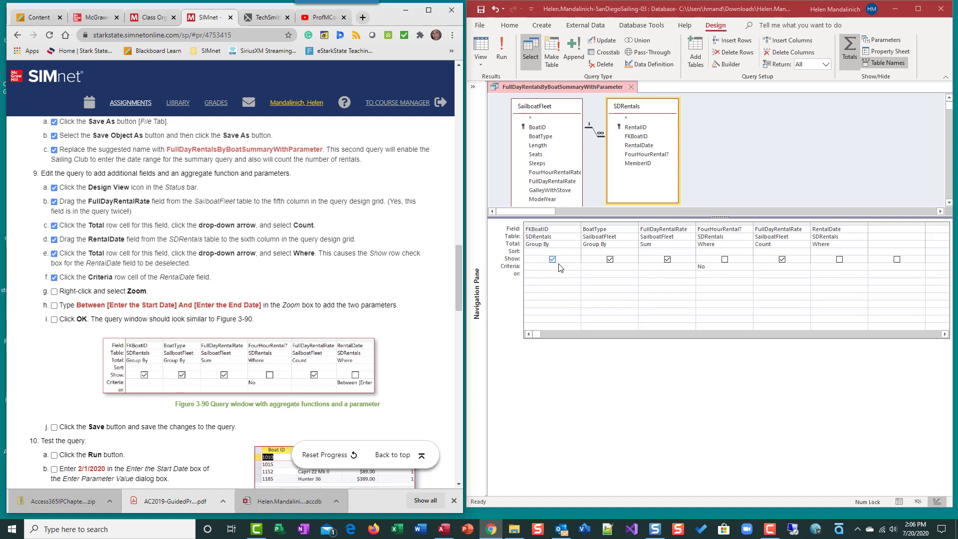
Open the RentalDate criteria in the Zoom box, keeping its font settings, and mark item g of instruction 9 as completed
{"action": "right_click", "coordinate": [817, 266]}
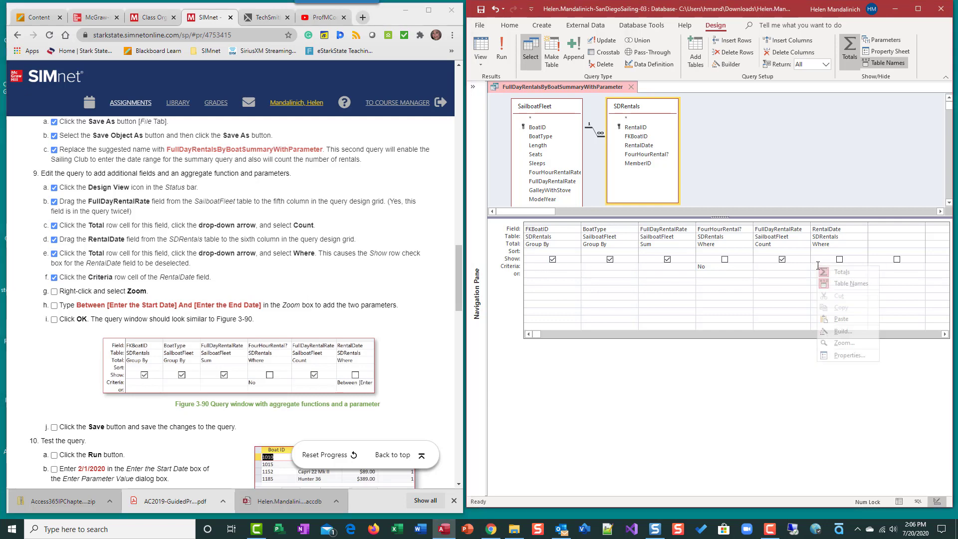
{"action": "left_click", "coordinate": [843, 343]}
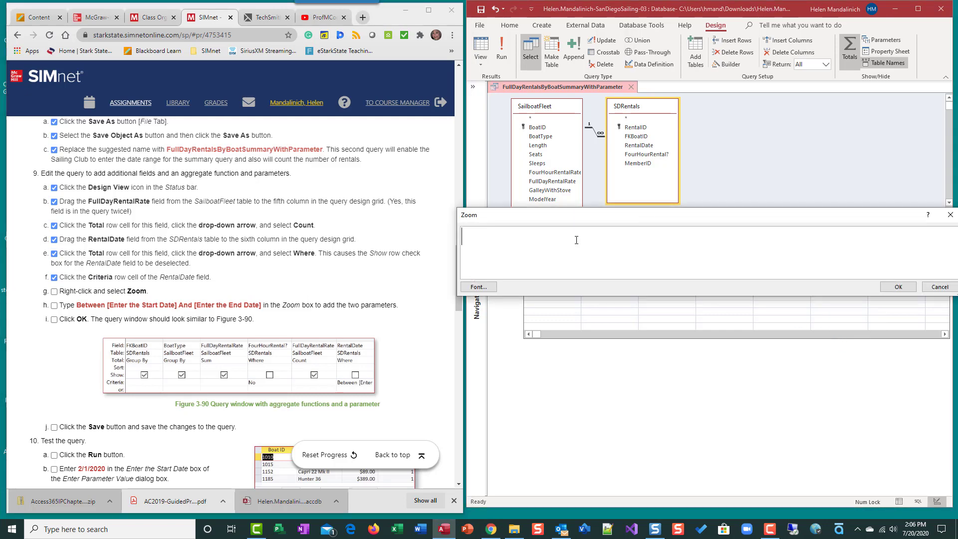
{"action": "left_click_drag", "start_coordinate": [591, 214], "coordinate": [595, 163]}
{"action": "left_click", "coordinate": [477, 236]}
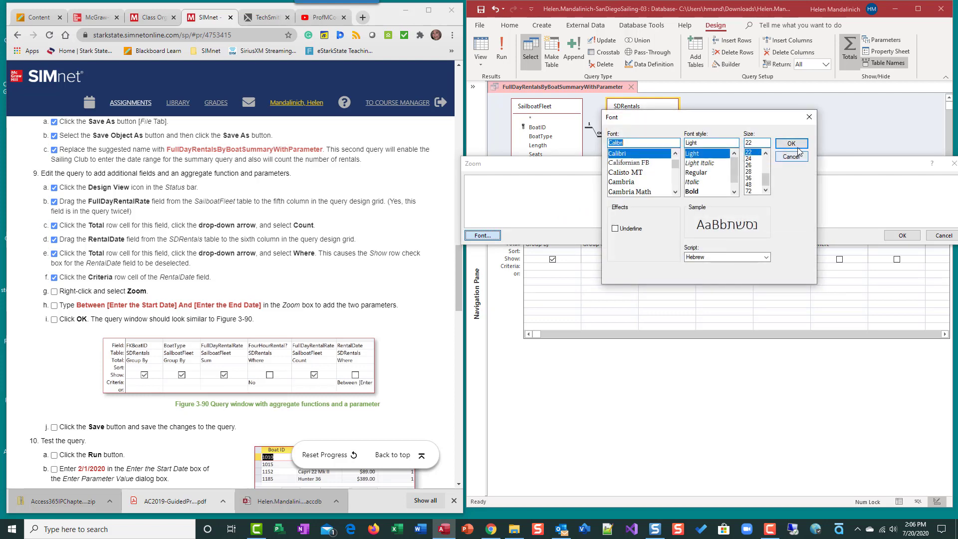
{"action": "left_click", "coordinate": [792, 144]}
{"action": "left_click", "coordinate": [54, 291]}
Enter Between [Enter the Start Date] and [Enter the End Date] as the RentalDate criteria and accept it
{"action": "left_click", "coordinate": [526, 199]}
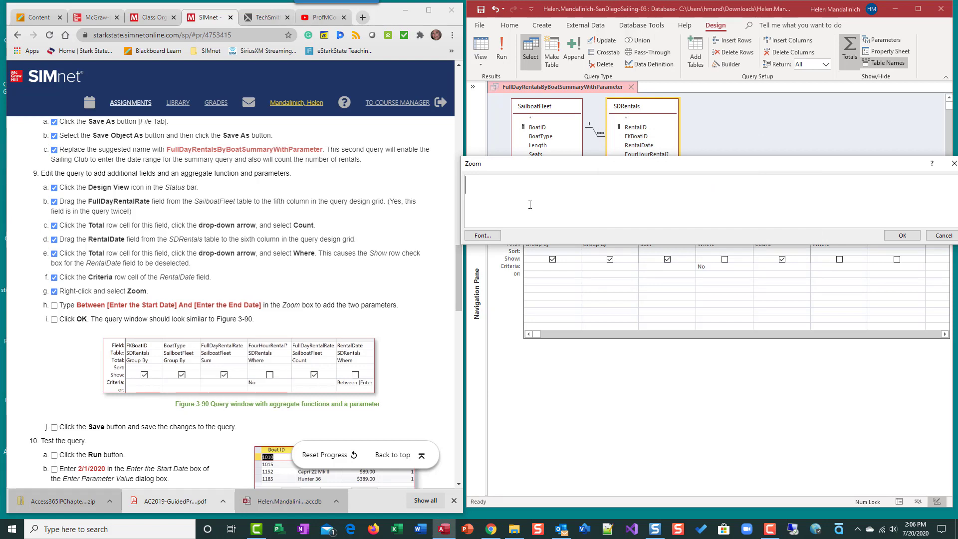
{"action": "type", "text": "Between"}
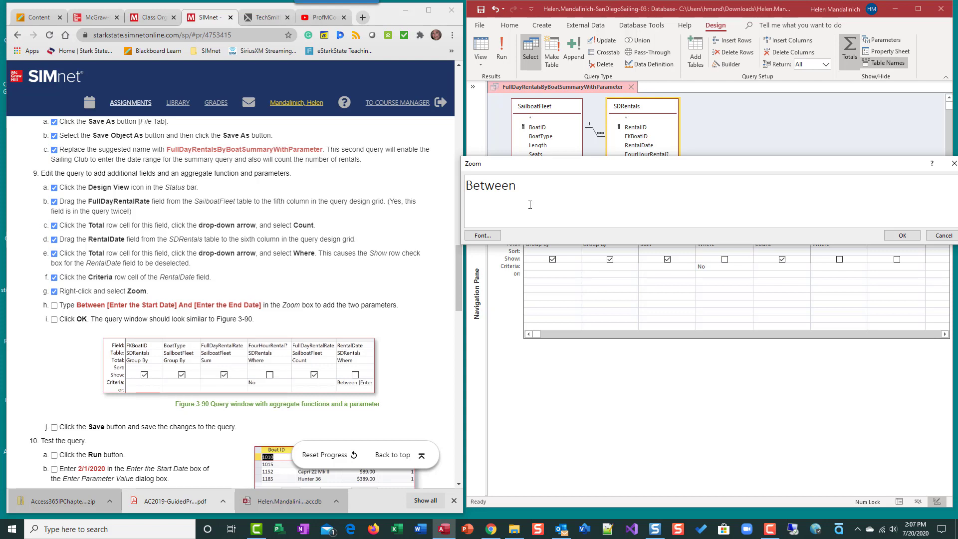
{"action": "type", "text": "["}
{"action": "type", "text": "Enter the Sta"}
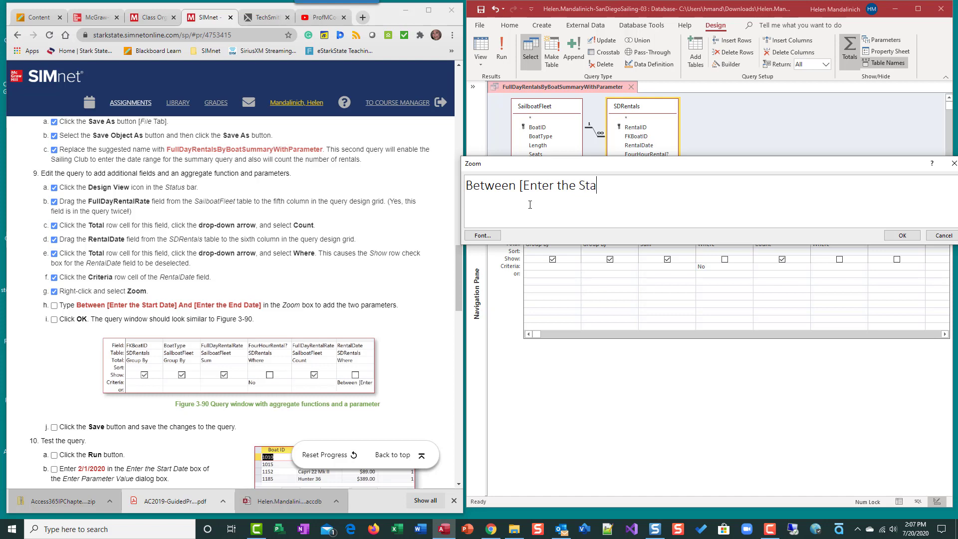
{"action": "type", "text": "rt Date] and [ent"}
{"action": "key", "text": "BackSpace"}
{"action": "key", "text": "BackSpace"}
{"action": "key", "text": "BackSpace"}
{"action": "type", "text": "Enter the End "}
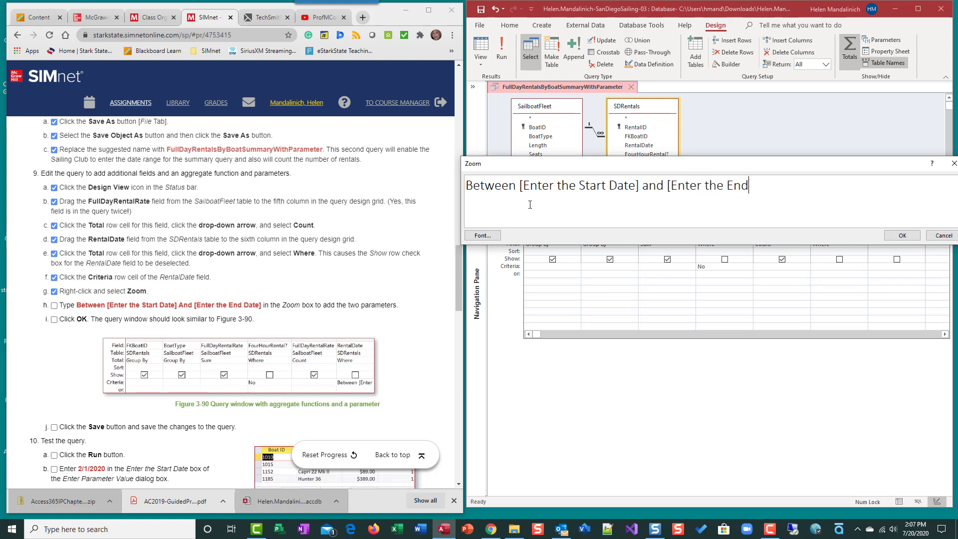
{"action": "type", "text": "Date]"}
{"action": "left_click", "coordinate": [901, 235]}
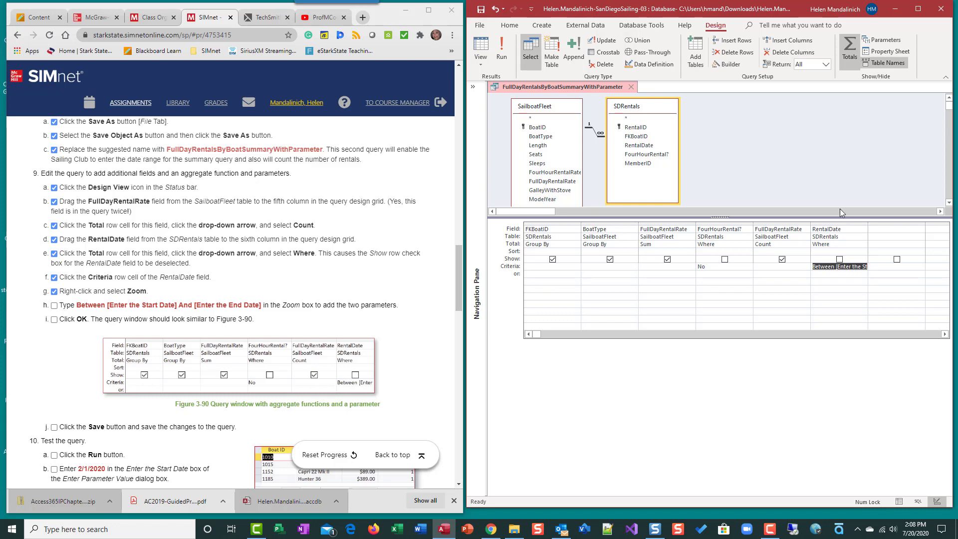
Save the changes to the parameter query and mark items h to j of instruction 9 as completed in the SIMnet checklist
{"action": "left_click", "coordinate": [54, 305]}
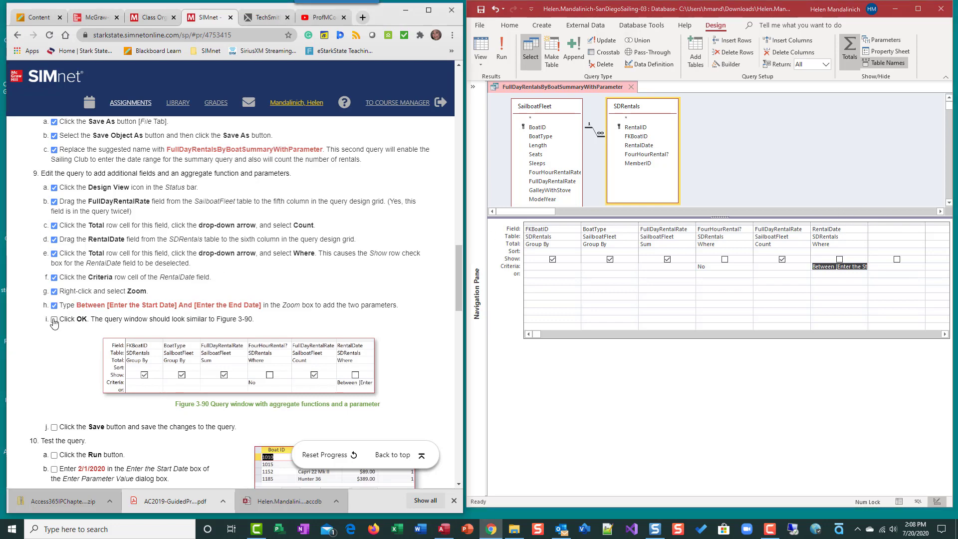
{"action": "left_click", "coordinate": [54, 319]}
{"action": "scroll", "coordinate": [283, 321], "scroll_direction": "down", "scroll_amount": 3}
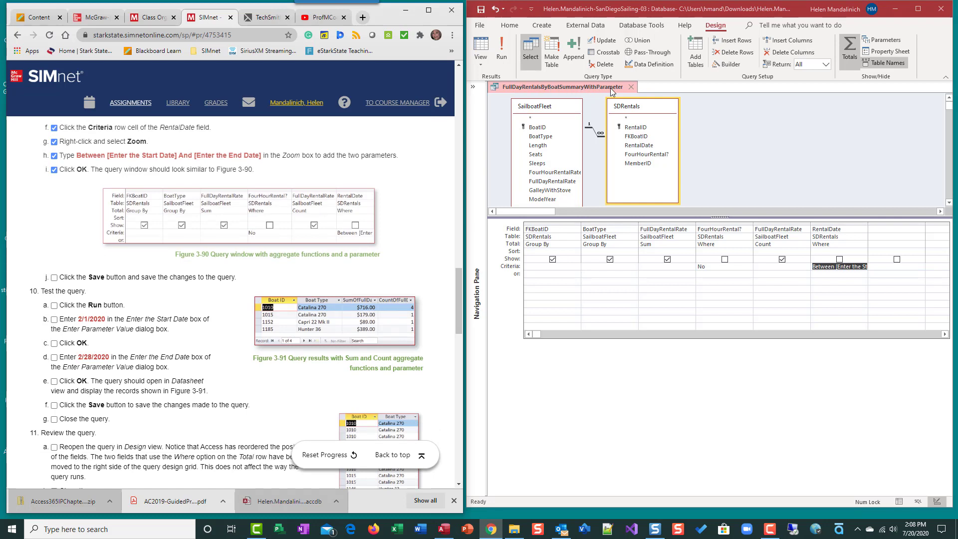
{"action": "left_click", "coordinate": [481, 12]}
{"action": "left_click", "coordinate": [482, 11]}
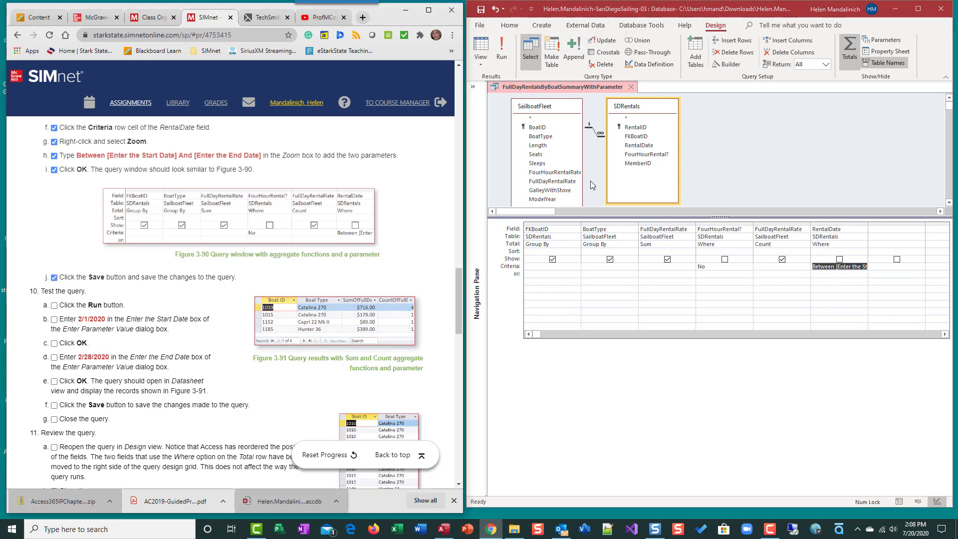
Run the parameter query with start date 2/1/2020 and end date 2/28/2020 to check the resulting boat rentals
{"action": "left_click", "coordinate": [504, 50]}
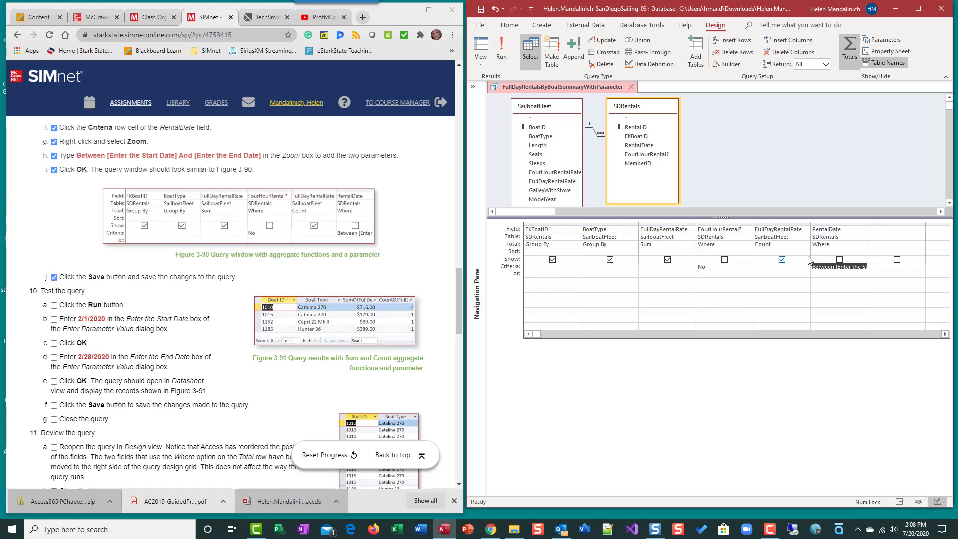
{"action": "left_click", "coordinate": [502, 55]}
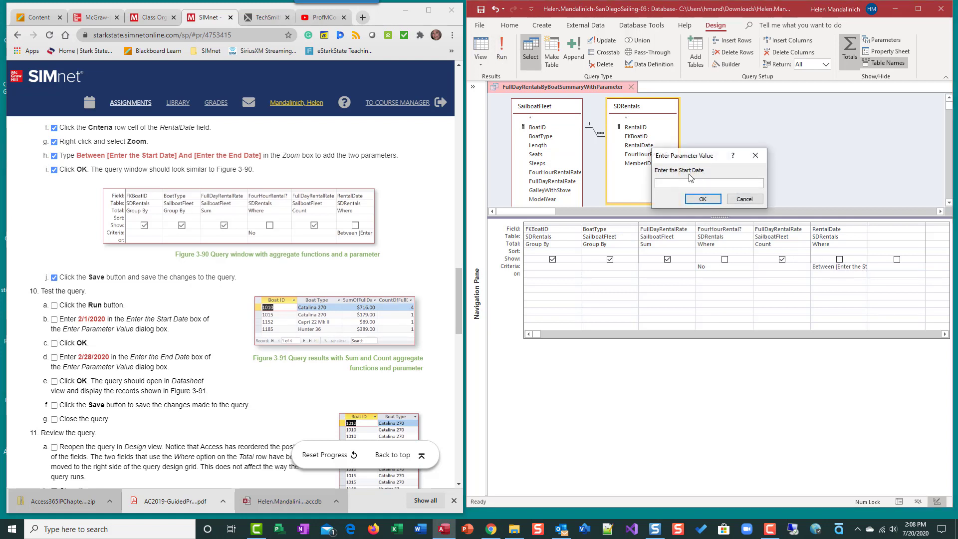
{"action": "type", "text": "2/1/2020"}
{"action": "left_click", "coordinate": [702, 198]}
{"action": "type", "text": "9"}
{"action": "left_click", "coordinate": [690, 202]}
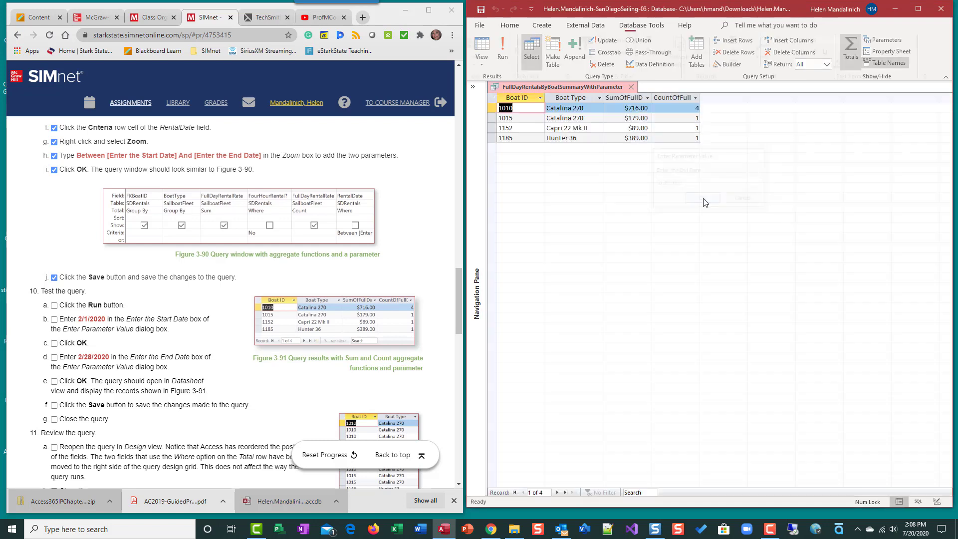
Mark items a to g of instruction 10, testing the query, as completed in the SIMnet checklist
{"action": "scroll", "coordinate": [188, 340], "scroll_direction": "down", "scroll_amount": 2}
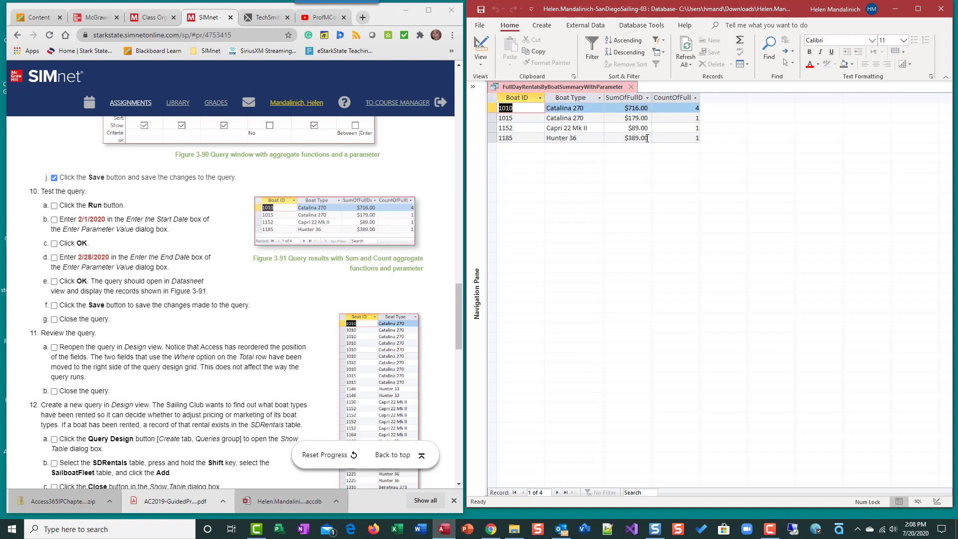
{"action": "left_click", "coordinate": [53, 205]}
{"action": "left_click", "coordinate": [54, 220]}
{"action": "left_click", "coordinate": [53, 244]}
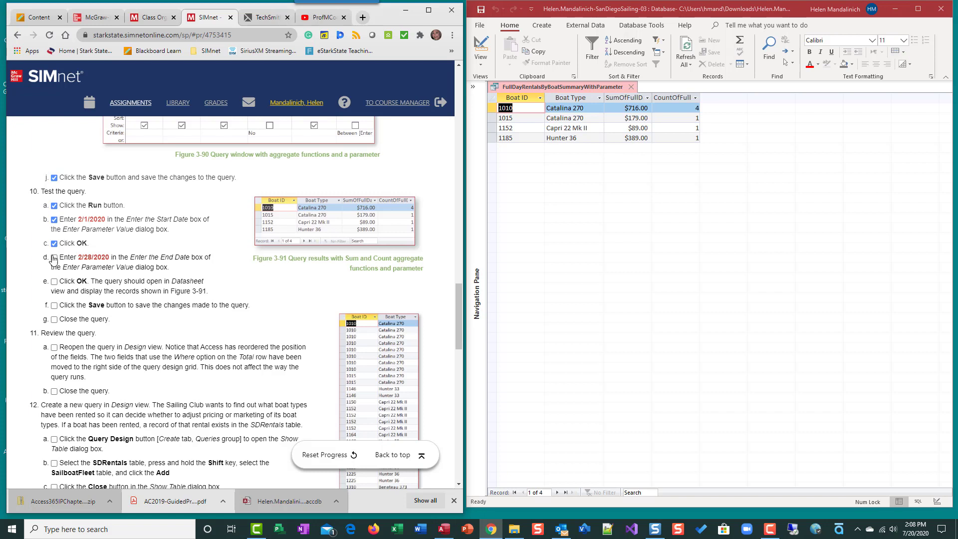
{"action": "left_click", "coordinate": [54, 258]}
{"action": "left_click", "coordinate": [54, 281]}
{"action": "left_click", "coordinate": [54, 305]}
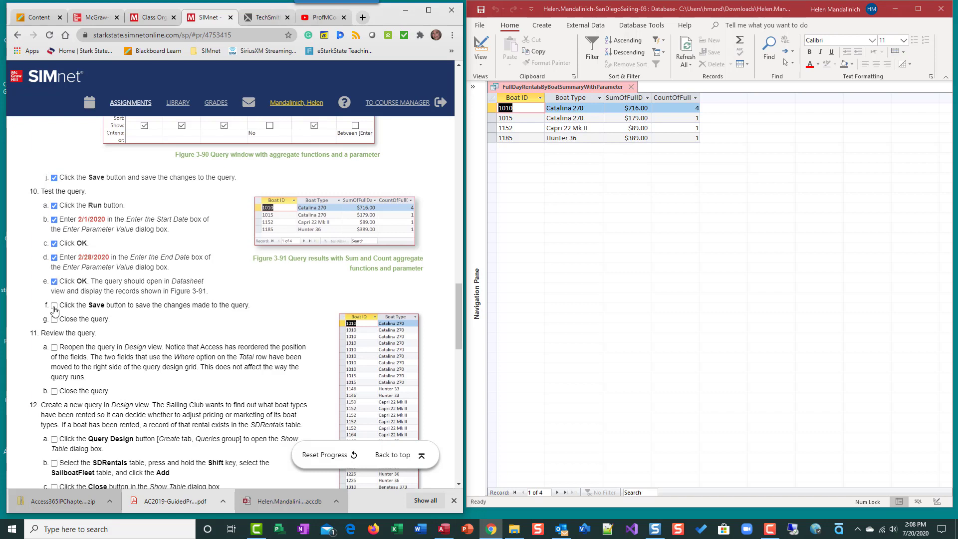
{"action": "left_click", "coordinate": [54, 319]}
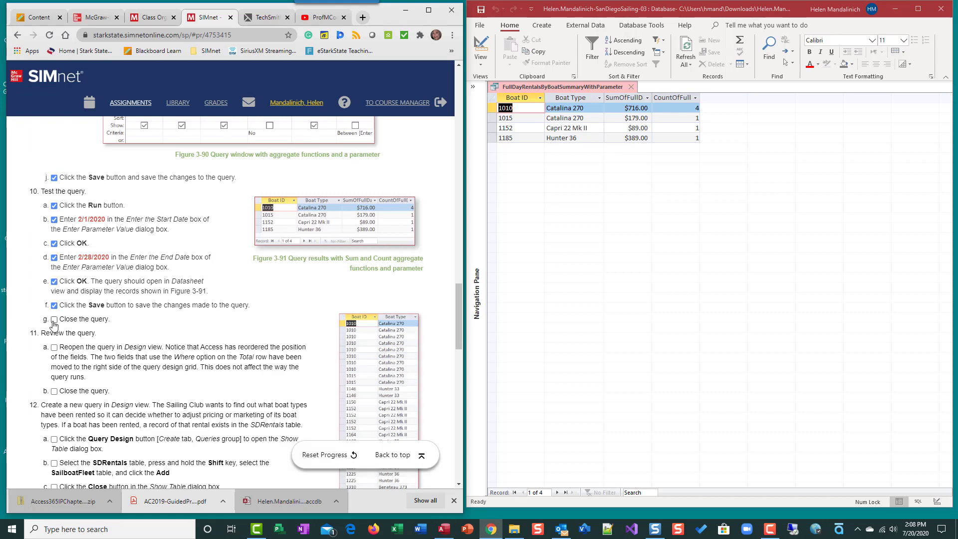
Return to Design view and run the query again with start date 2/1/2020 and end date 2/15/2020 to compare results
{"action": "left_click", "coordinate": [477, 50]}
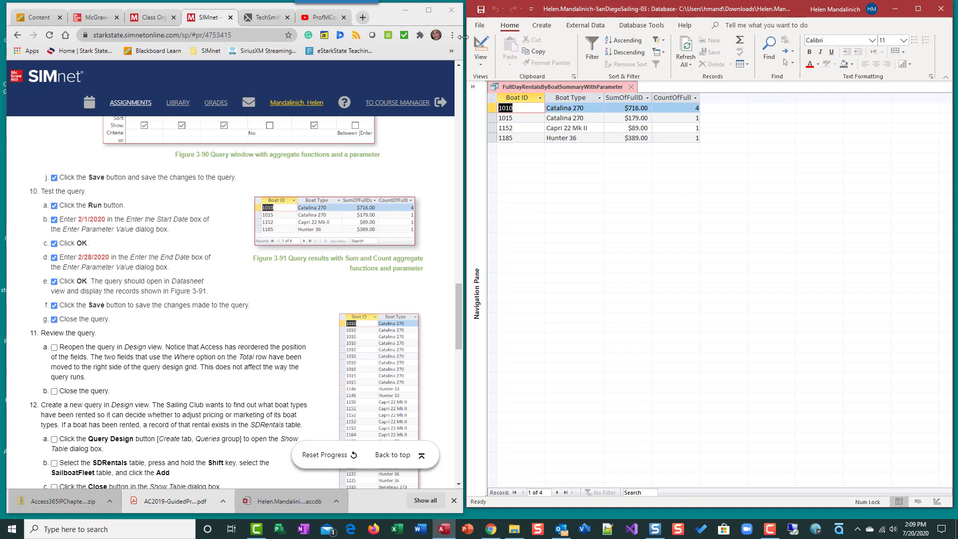
{"action": "left_click", "coordinate": [481, 46]}
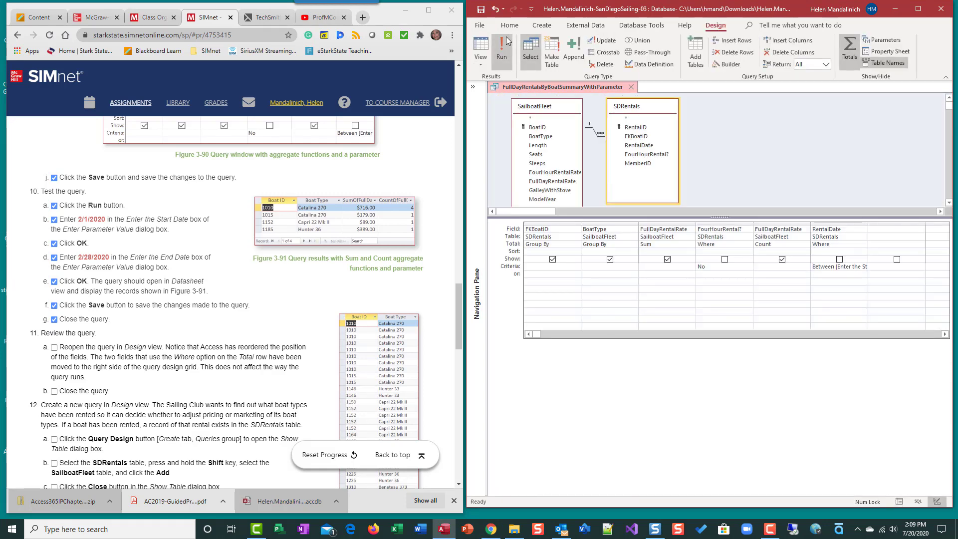
{"action": "left_click", "coordinate": [501, 47]}
{"action": "type", "text": "2/1/2020"}
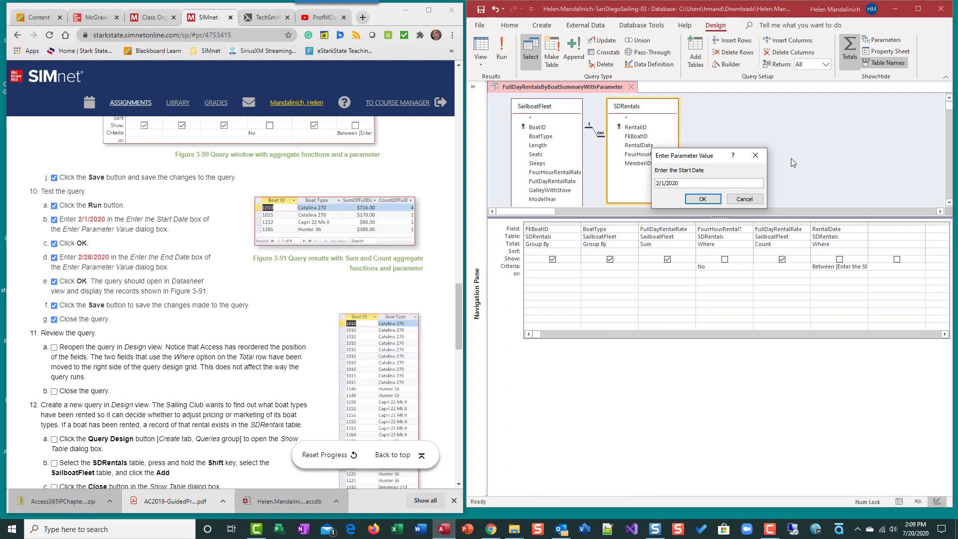
{"action": "key", "text": "Return"}
{"action": "type", "text": "2/15/2020"}
{"action": "key", "text": "Return"}
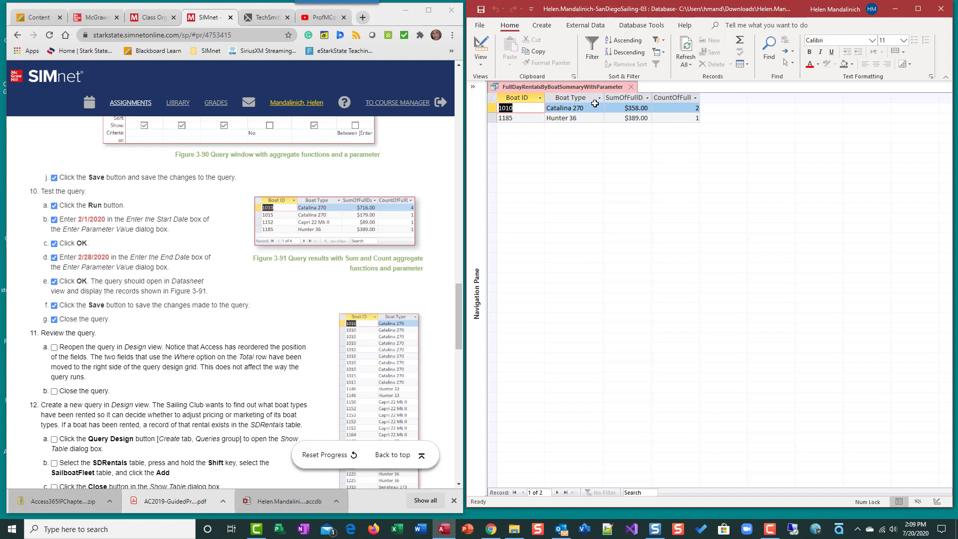
Expand the object list again, return the query to Design view, and bring up instructions 11 and 12 in SIMnet
{"action": "left_click", "coordinate": [473, 88]}
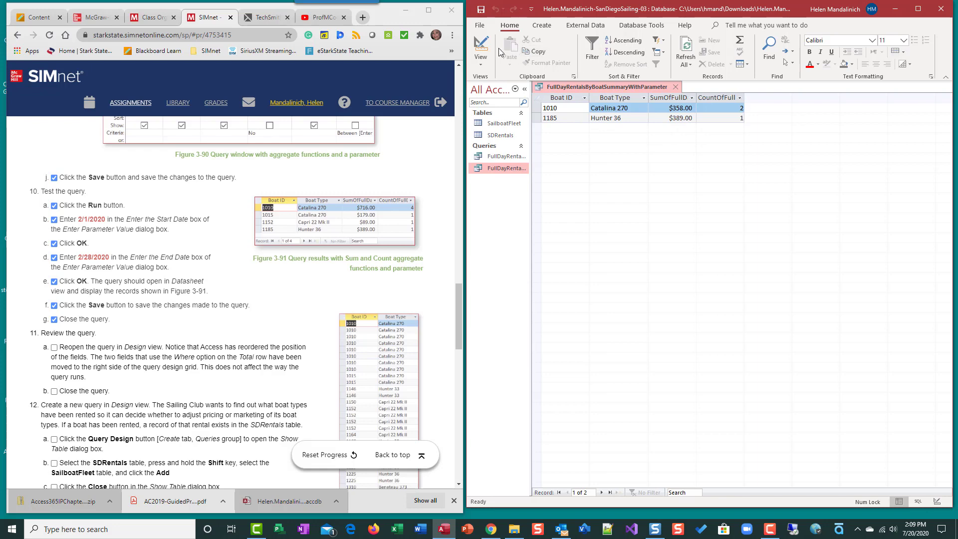
{"action": "left_click", "coordinate": [480, 50]}
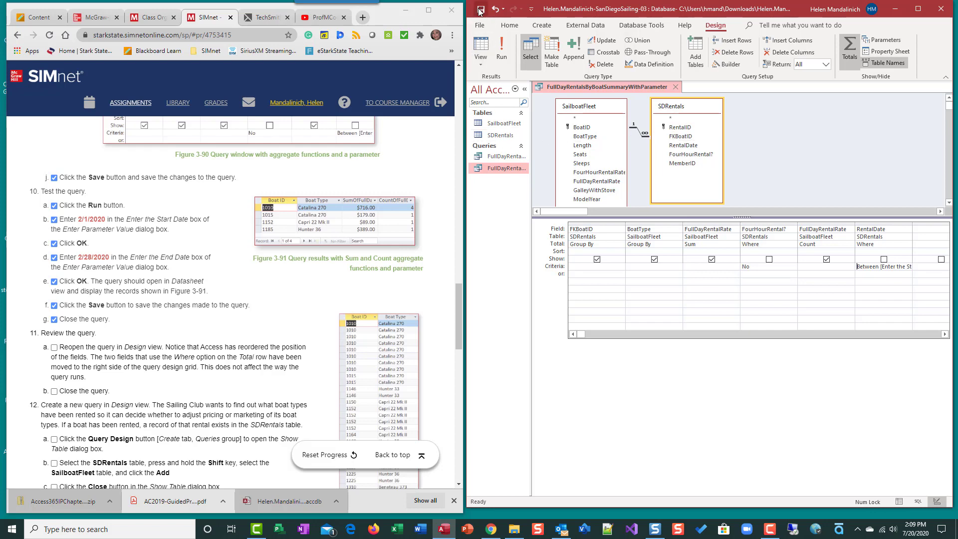
{"action": "scroll", "coordinate": [220, 348], "scroll_direction": "down", "scroll_amount": 2}
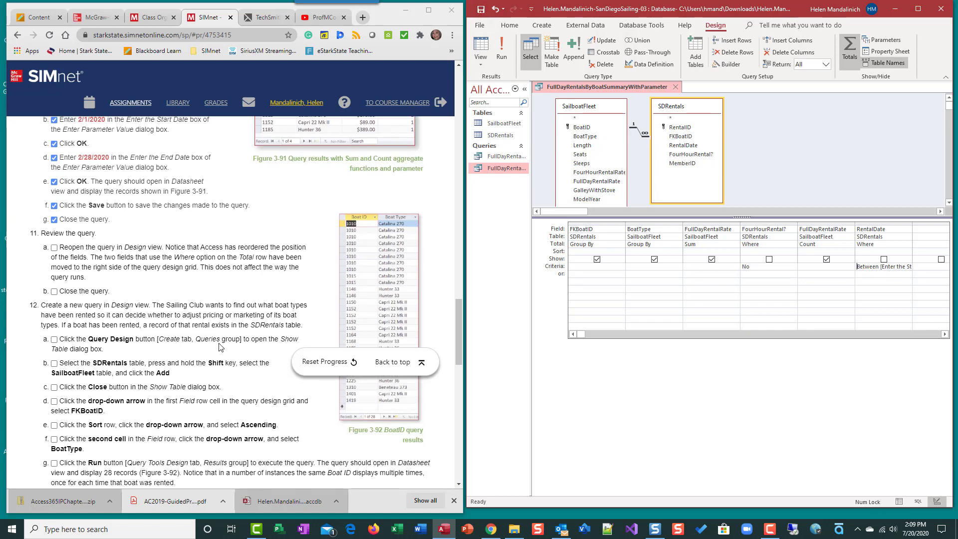
Close the FullDayRentalsByBoatSummaryWithParameter query and reopen it in Design view to review the order of its fields
{"action": "left_click", "coordinate": [677, 88]}
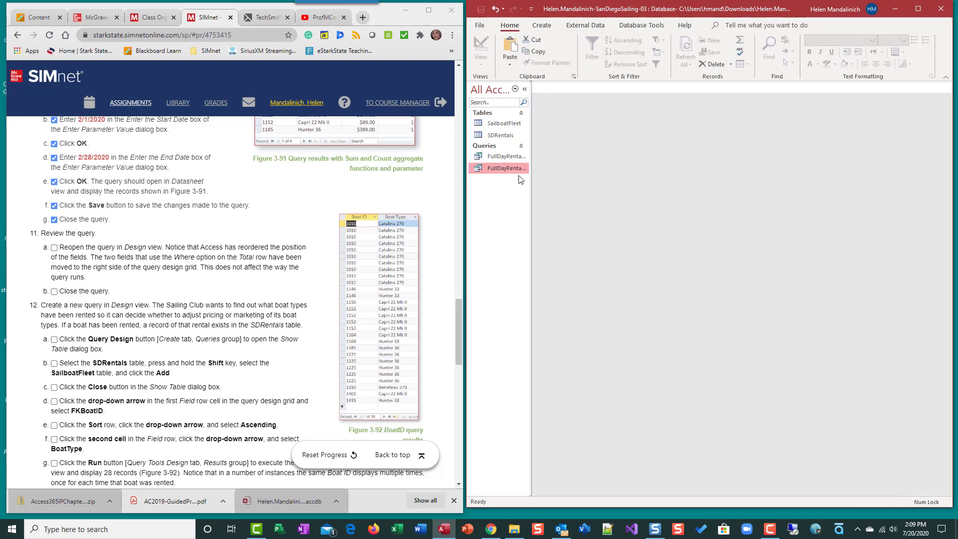
{"action": "double_click", "coordinate": [501, 168]}
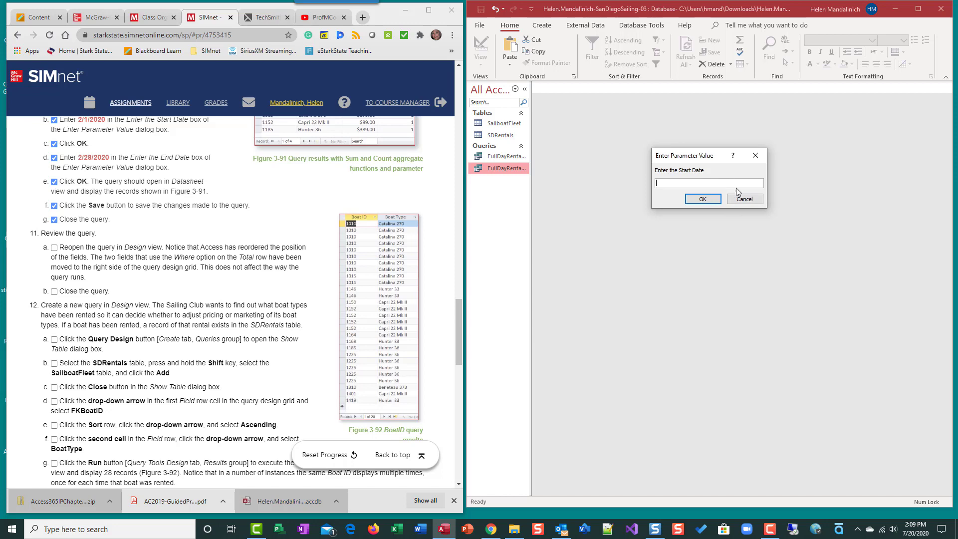
{"action": "left_click", "coordinate": [761, 163]}
{"action": "right_click", "coordinate": [520, 168]}
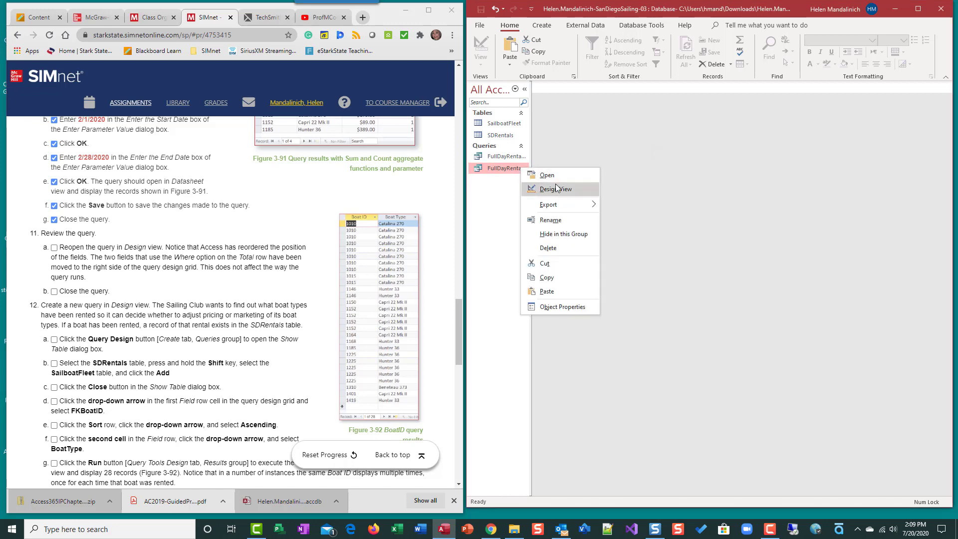
{"action": "left_click", "coordinate": [558, 188]}
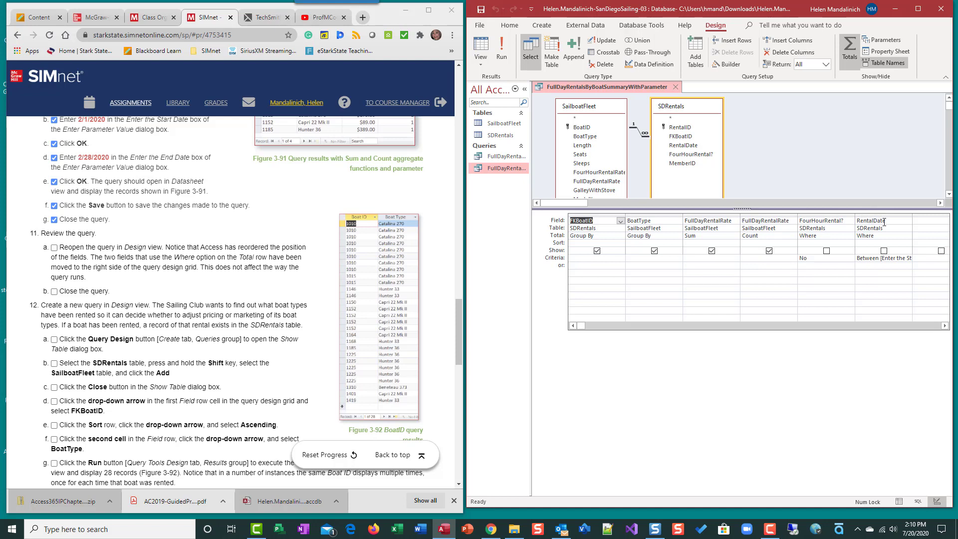
Mark items a and b of instruction 11 as completed in the SIMnet checklist and close the parameter query
{"action": "left_click", "coordinate": [54, 247]}
{"action": "left_click", "coordinate": [54, 292]}
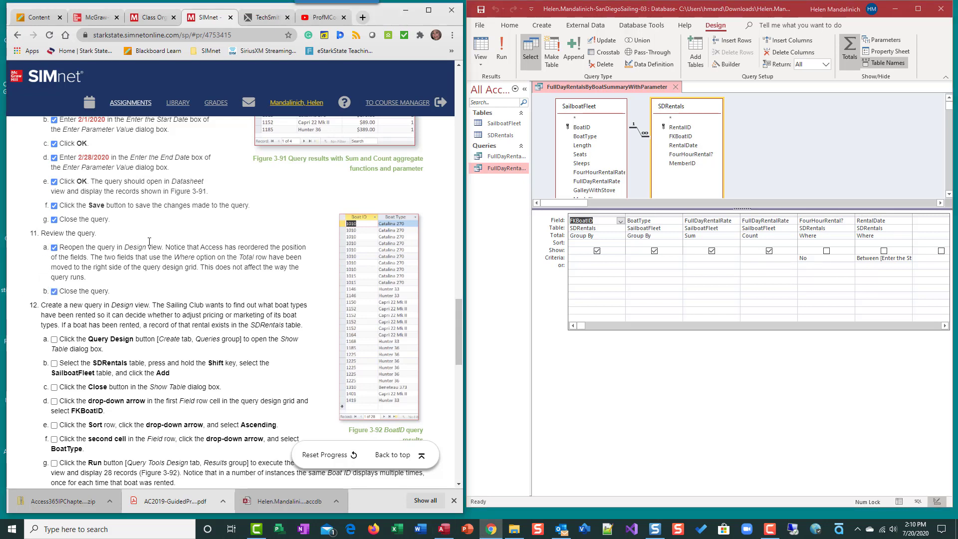
{"action": "left_click", "coordinate": [676, 87]}
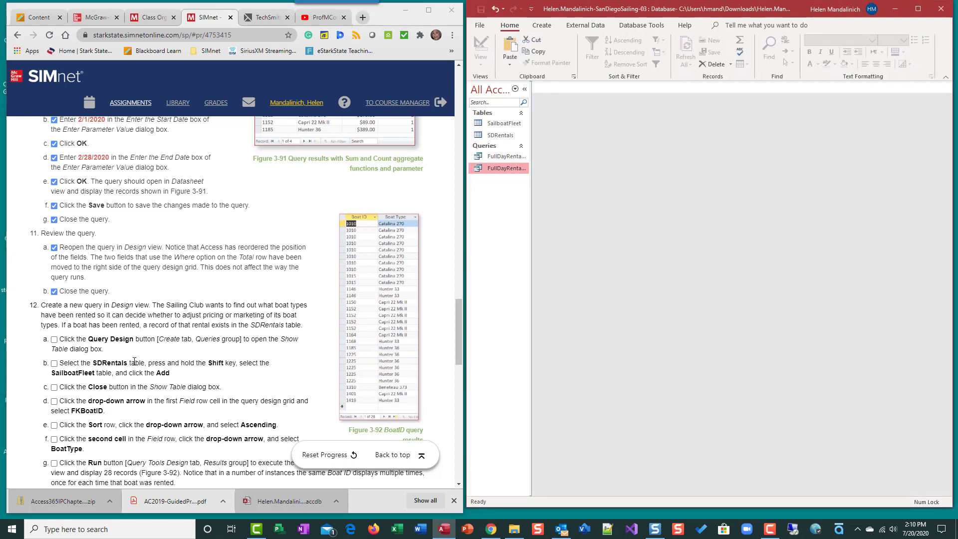
{"action": "scroll", "coordinate": [133, 369], "scroll_direction": "down", "scroll_amount": 3}
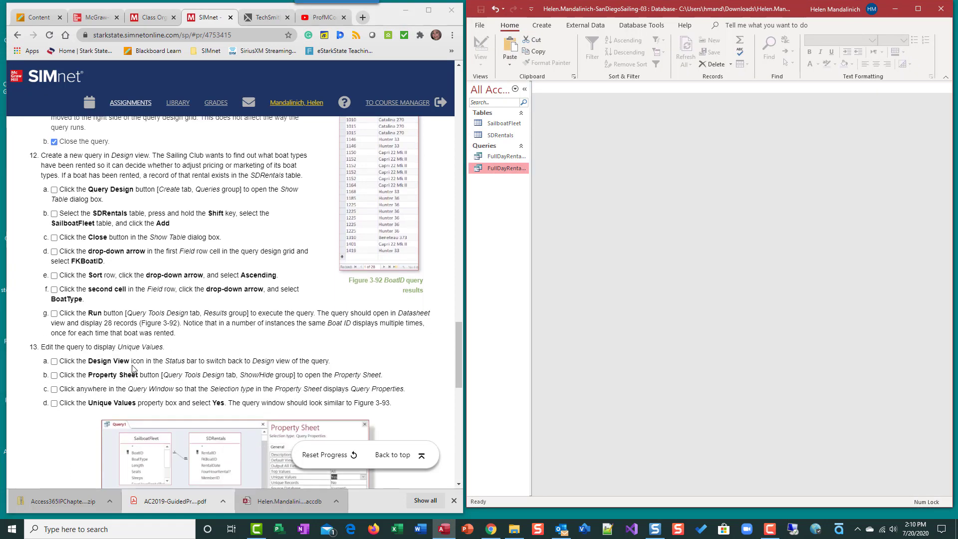